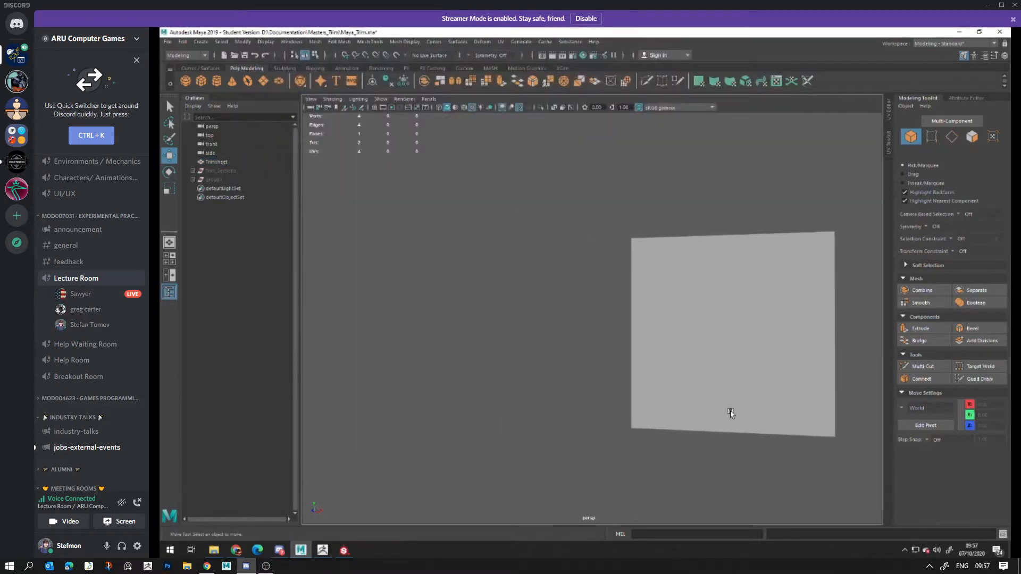
Mute the Discord microphone in the Lecture Room call and briefly bring up OBS.
click(107, 546)
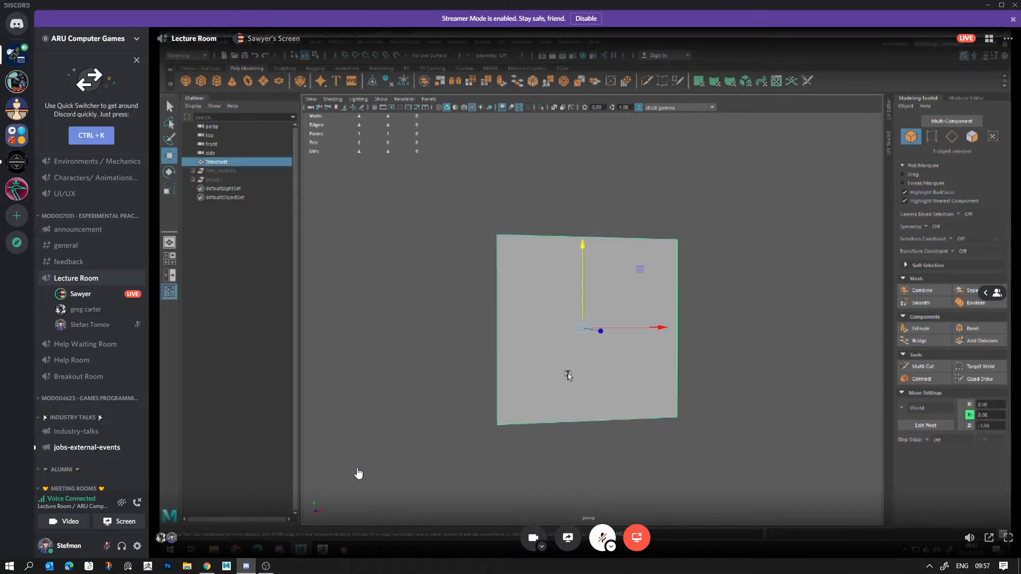
click(265, 566)
click(265, 567)
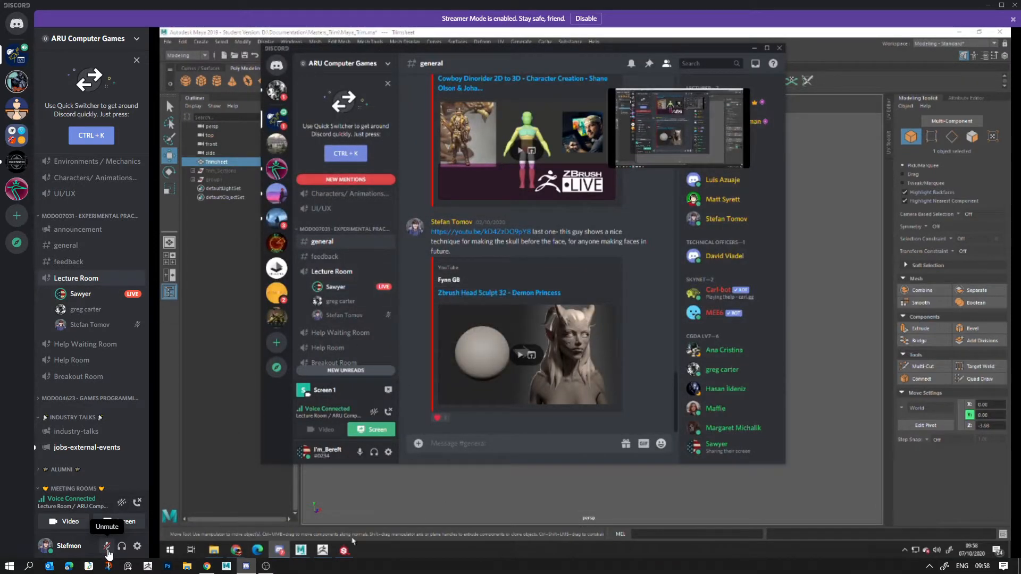
Unmute the Discord microphone to speak in the lecture, and mute it again when finished.
click(107, 547)
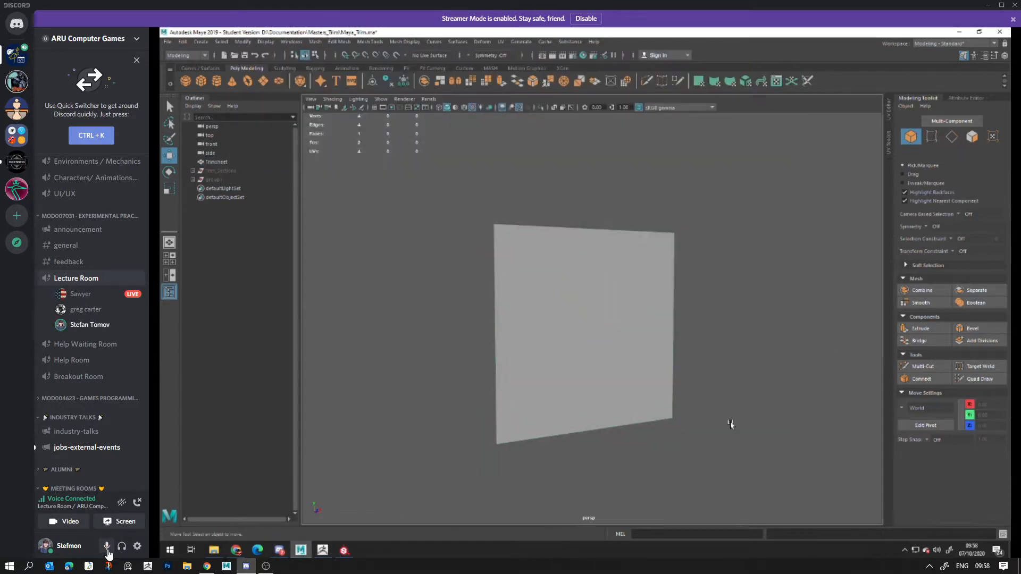
click(107, 547)
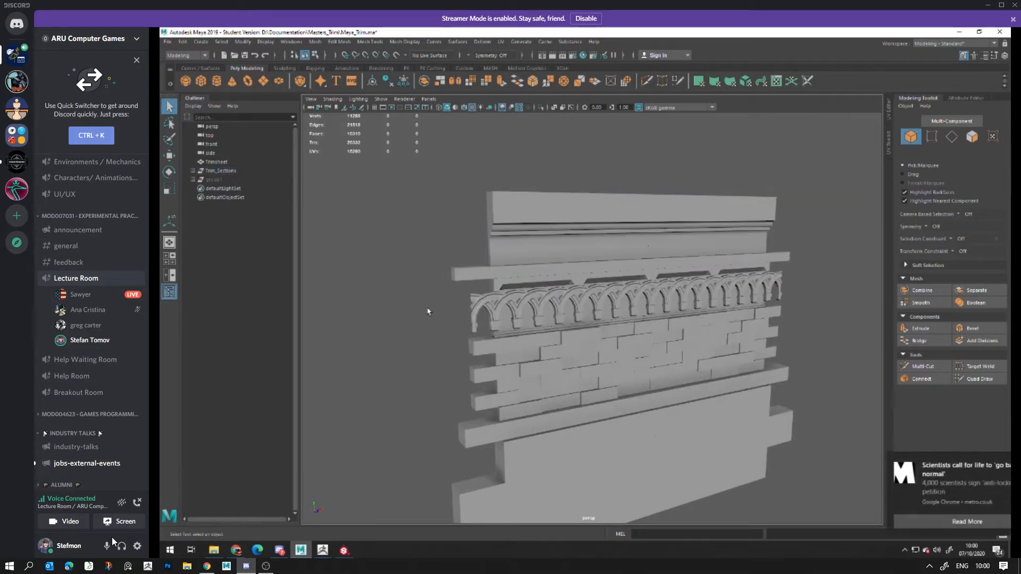
click(108, 546)
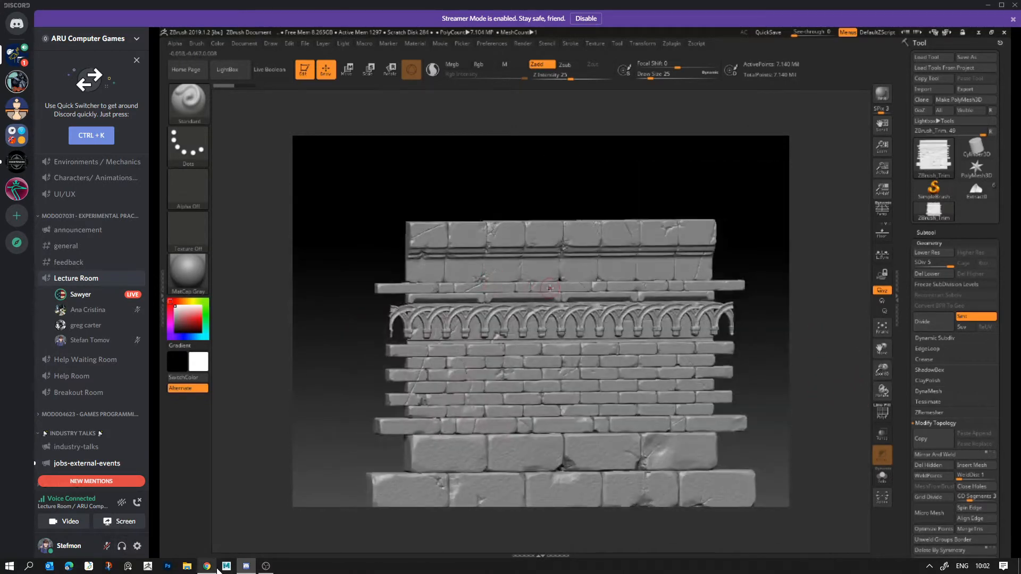
Switch to OBS, lower the Mic/Aux volume to about -66.1 dB and minimise its window.
click(267, 567)
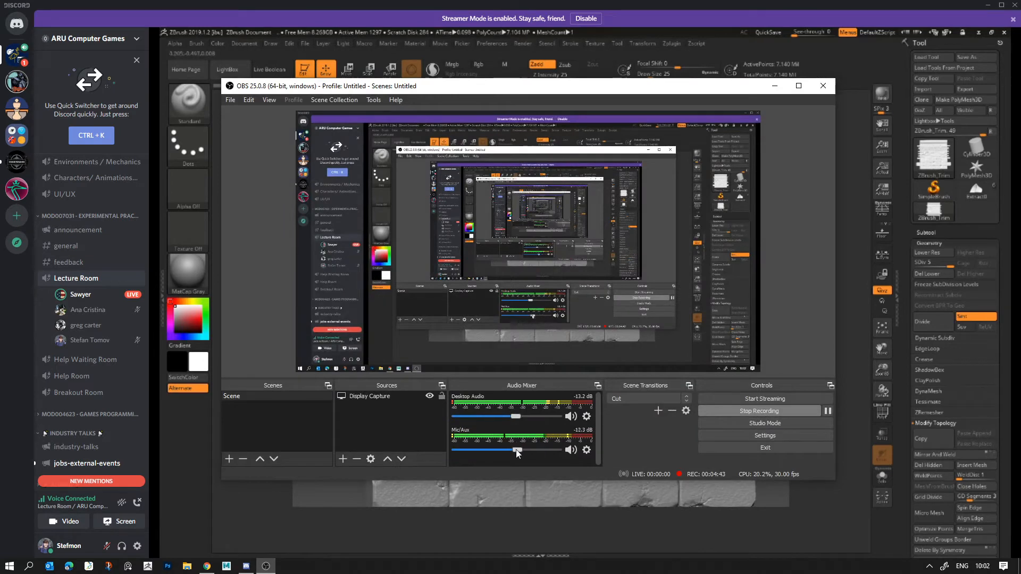
drag(480, 455, 470, 452)
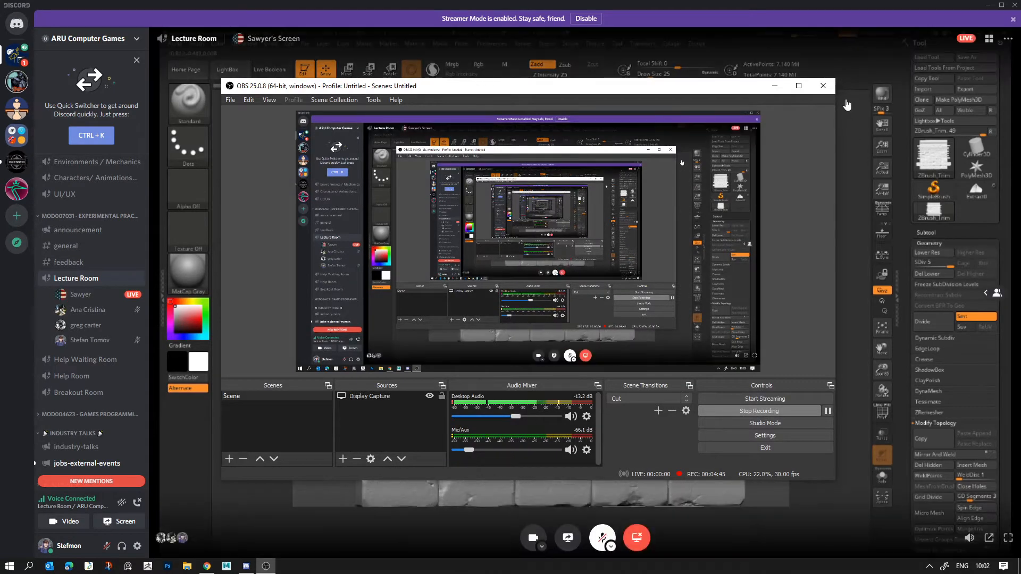
click(775, 83)
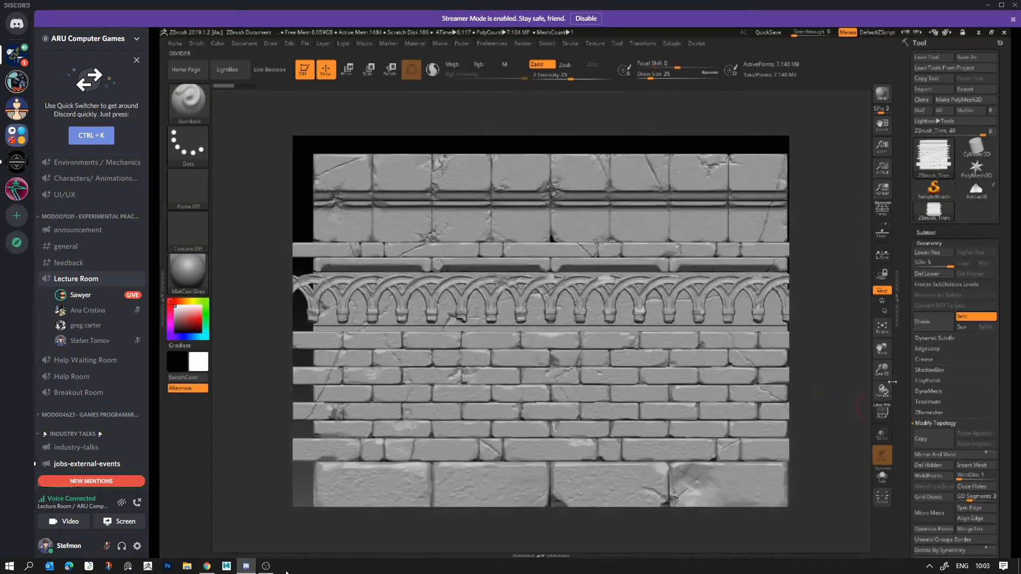
Raise the Mic/Aux volume in OBS to about -6.7 dB and unmute the microphone in Discord.
click(265, 566)
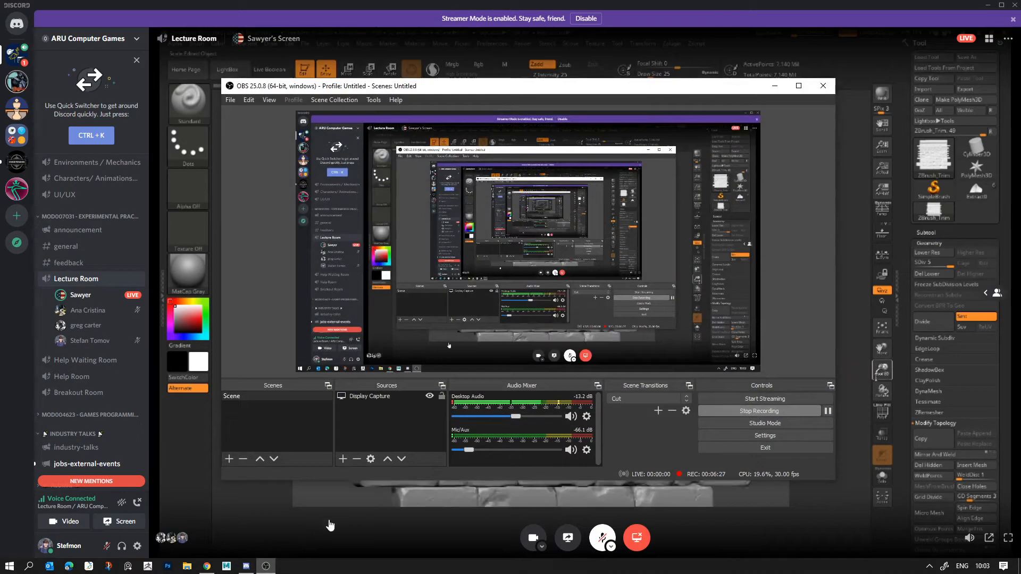
drag(474, 450, 530, 452)
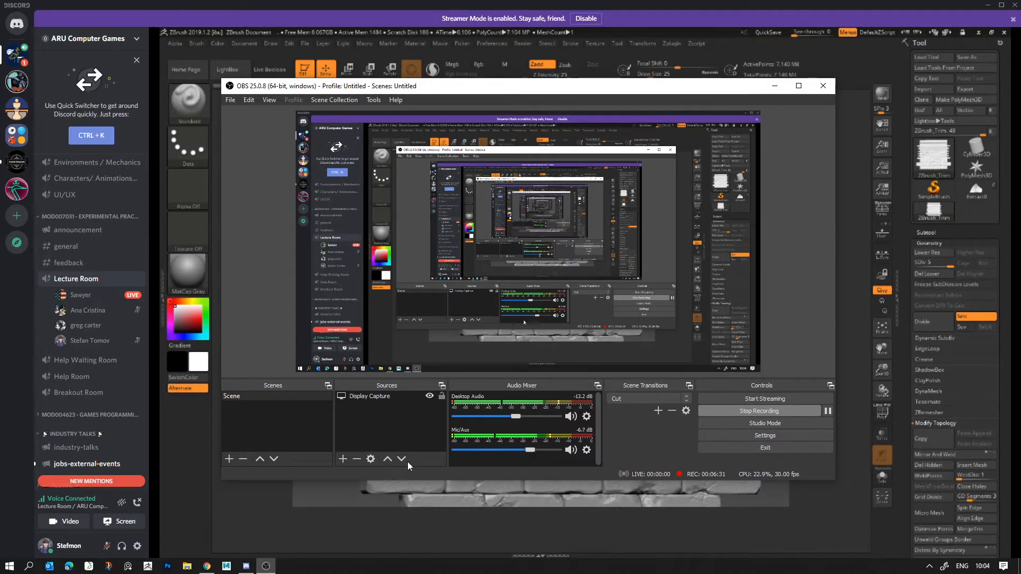
click(107, 547)
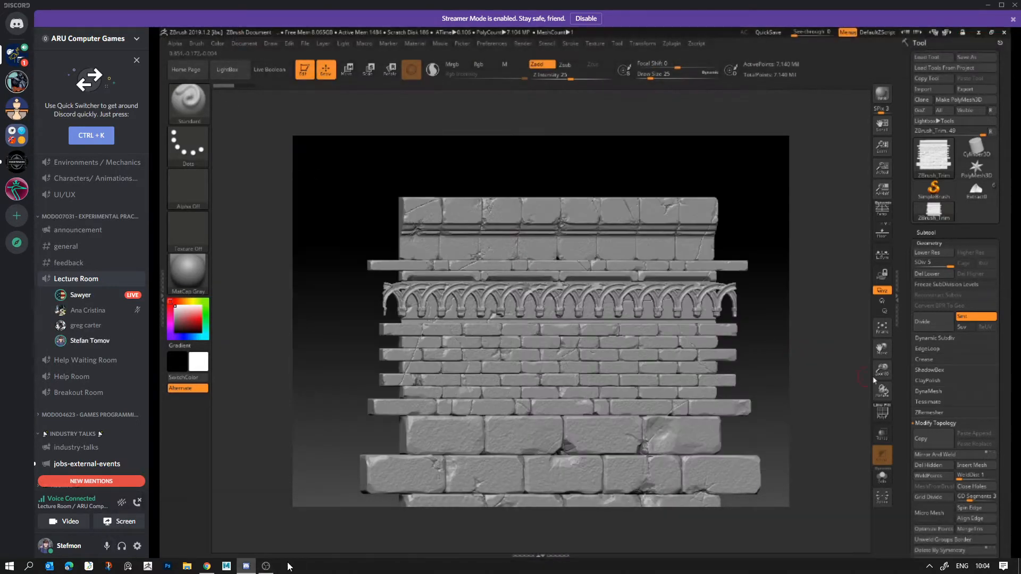
Mute the Mic/Aux source in OBS, minimise its window and mute the Discord microphone.
click(266, 566)
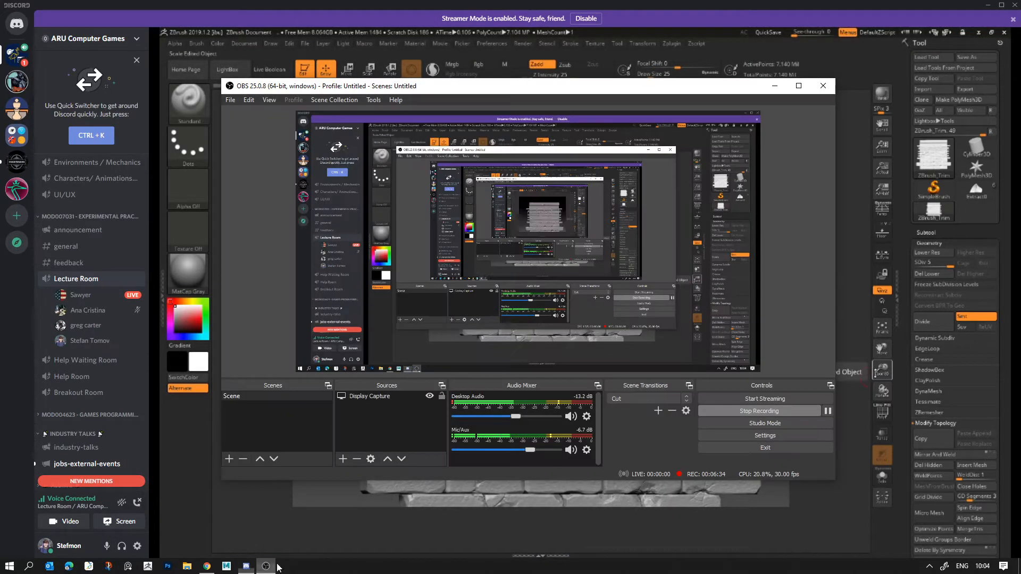
click(572, 450)
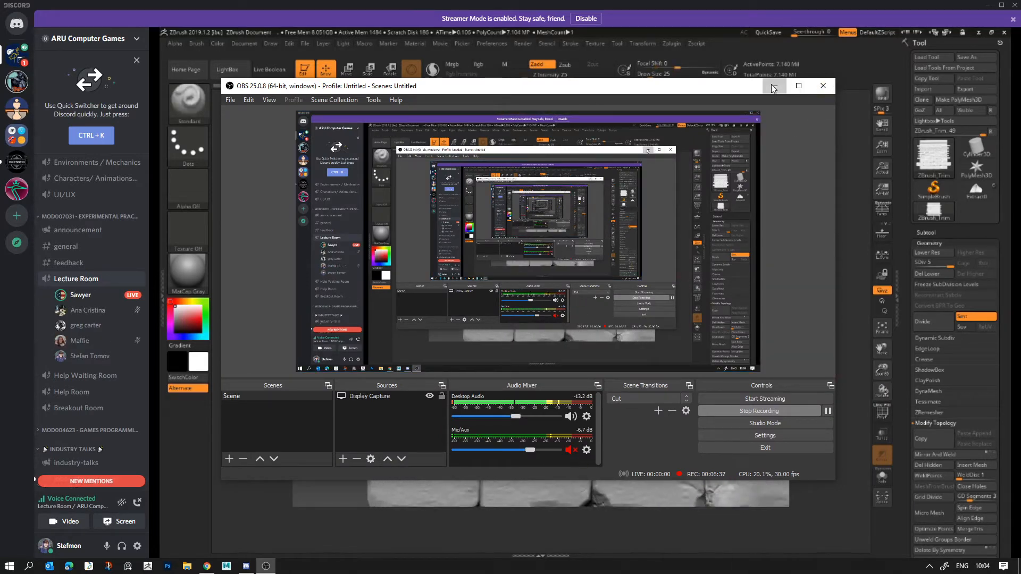
click(775, 85)
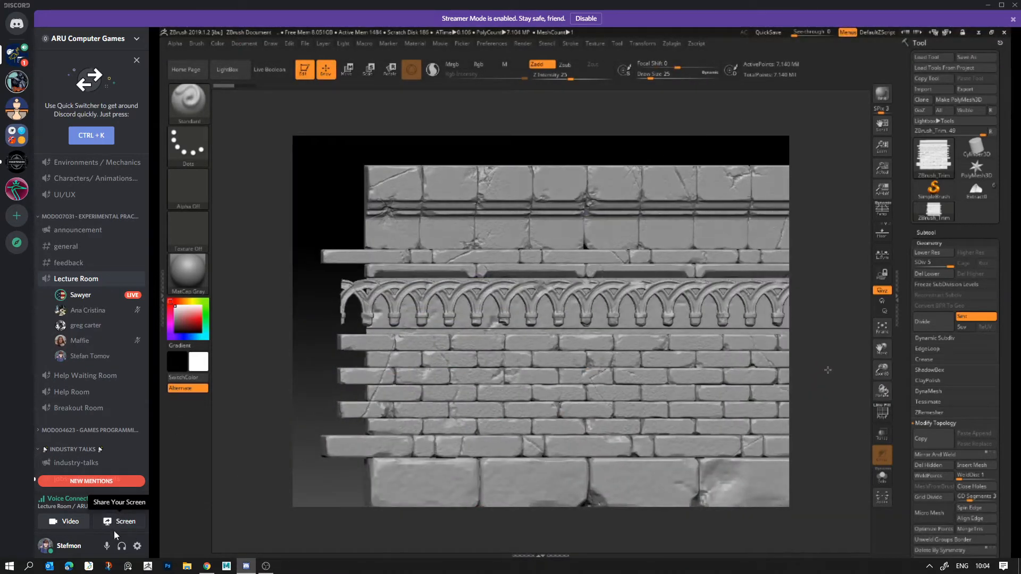
click(105, 547)
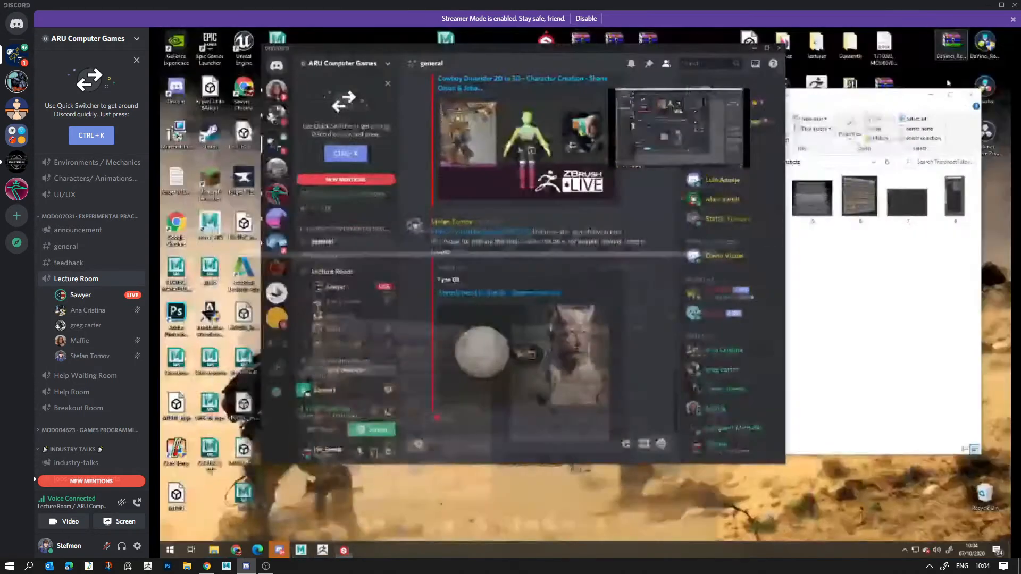
Switch to ZBrush on the shared screen and load the concrete_Detail_01 brush preset from the Desktop folder zBrushesMarbleDamage.
click(929, 94)
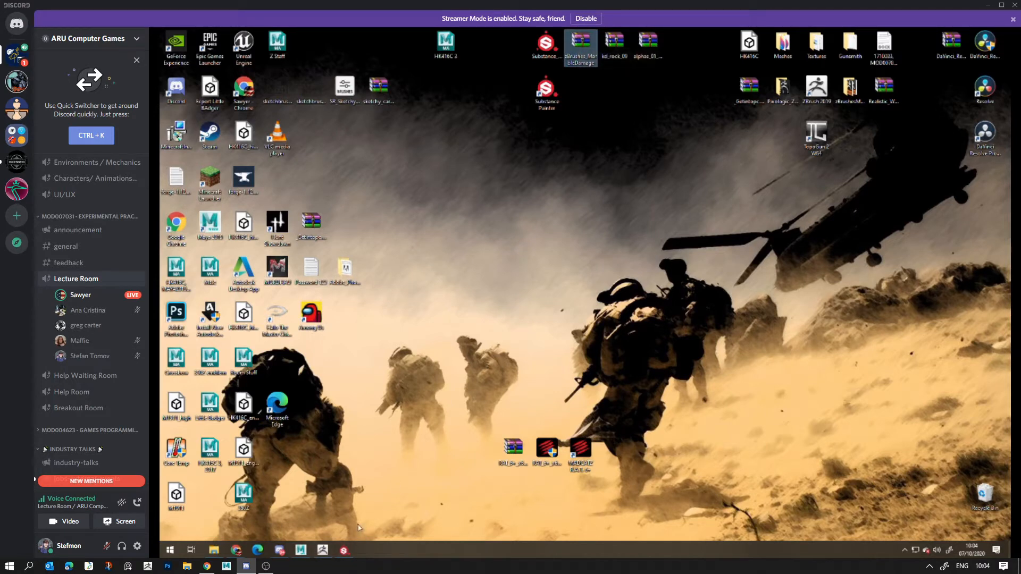
click(323, 550)
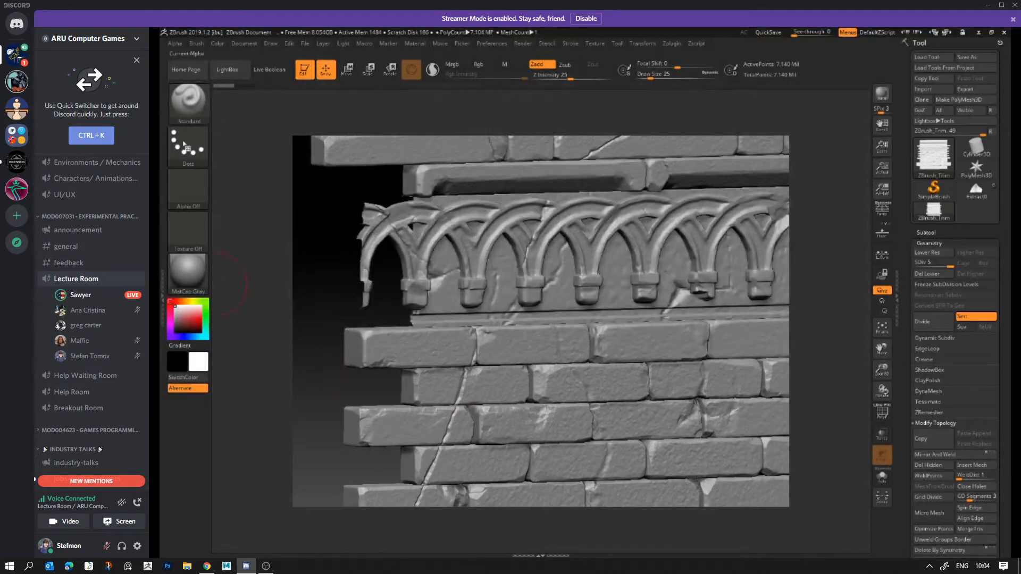
click(189, 99)
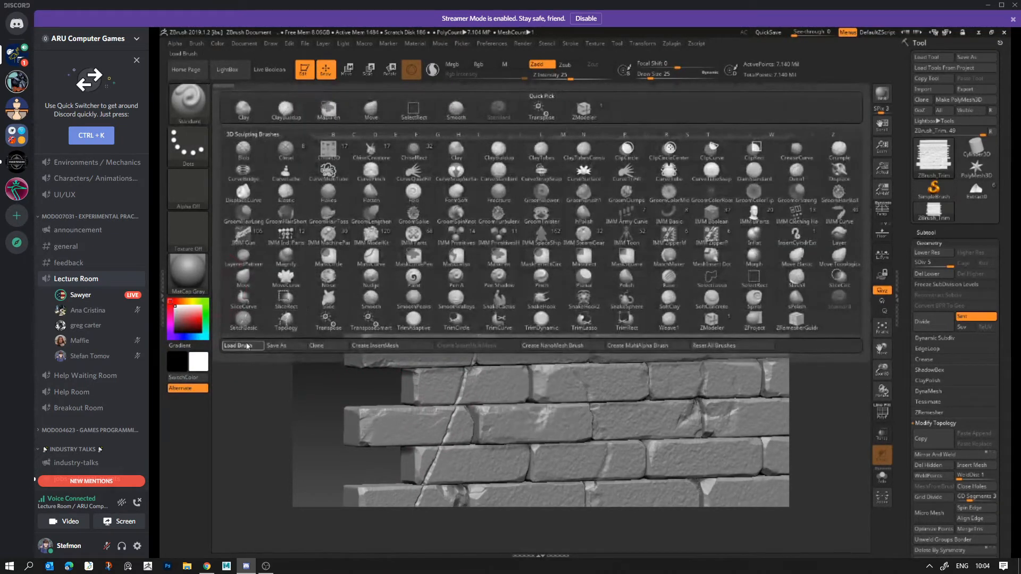
click(242, 346)
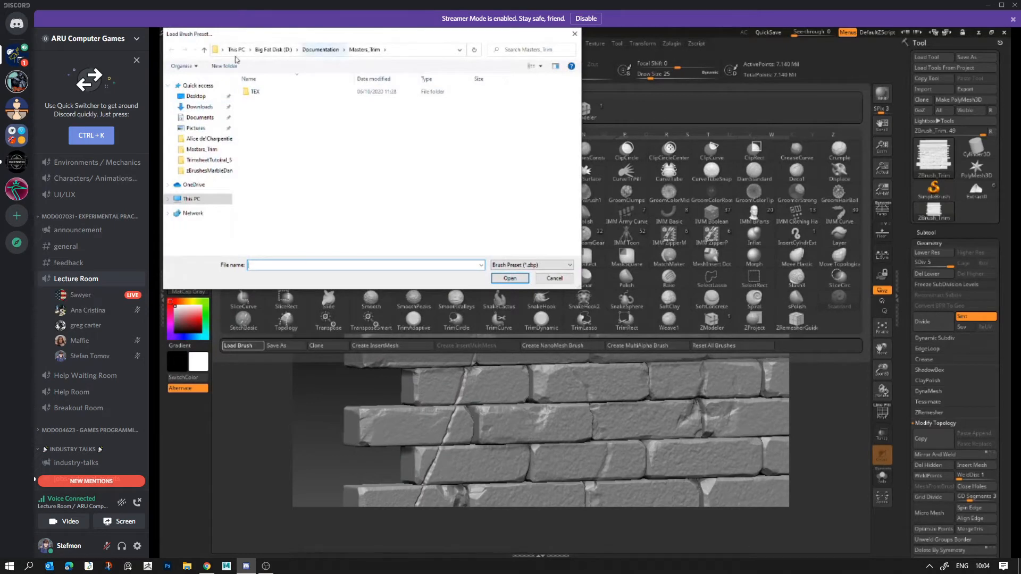
click(195, 96)
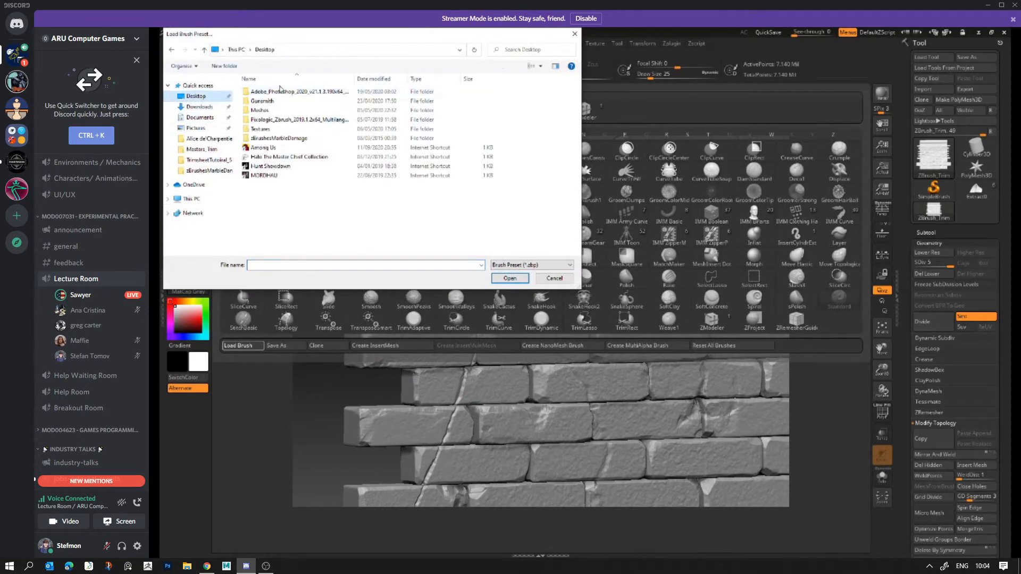
double_click(314, 138)
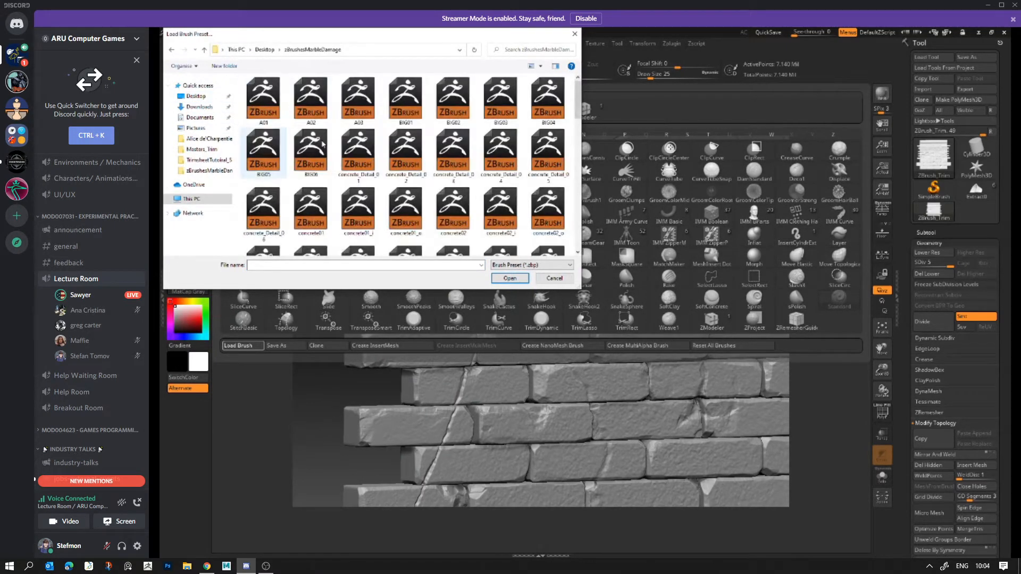
drag(578, 105, 578, 116)
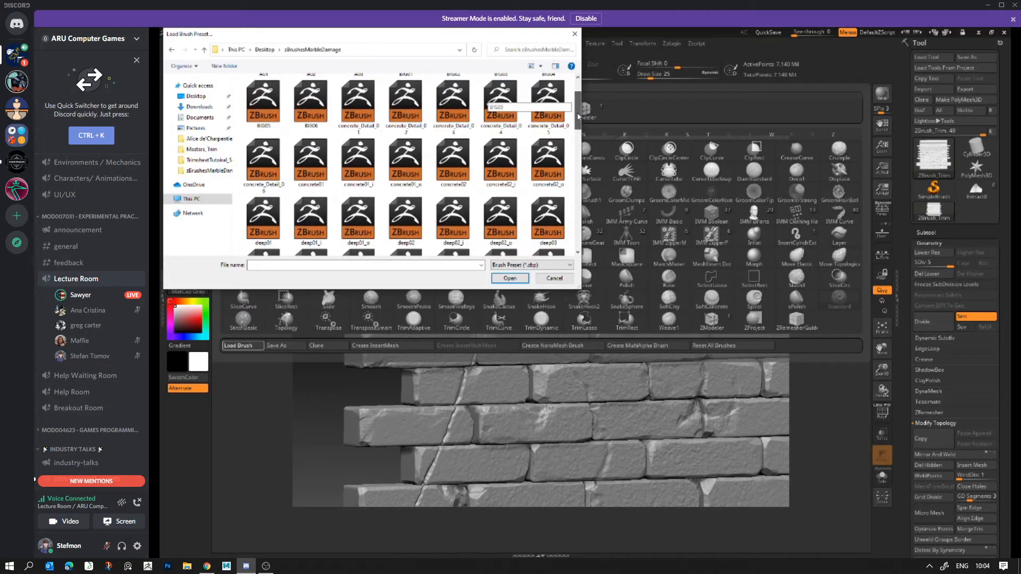
click(358, 101)
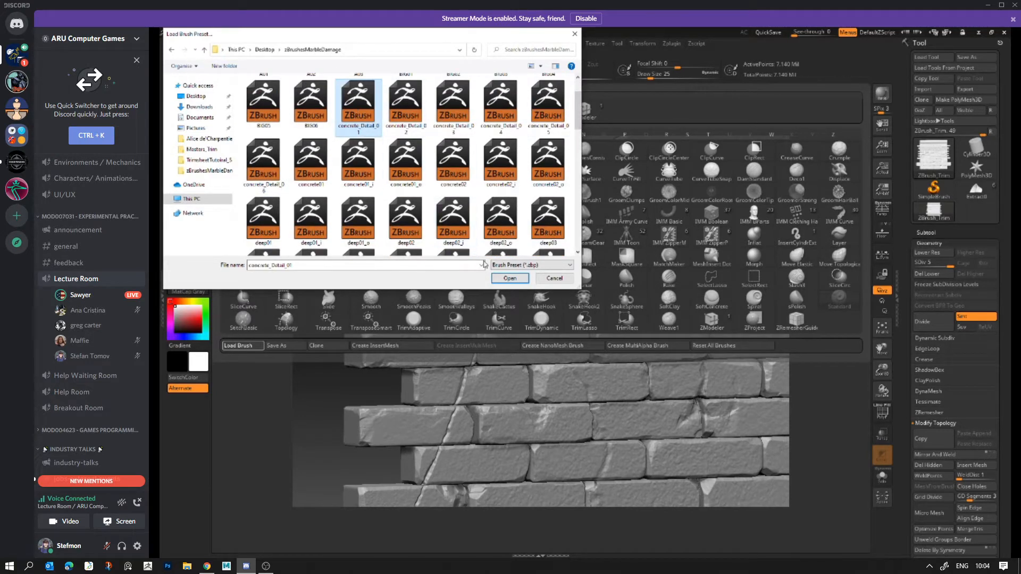
click(509, 278)
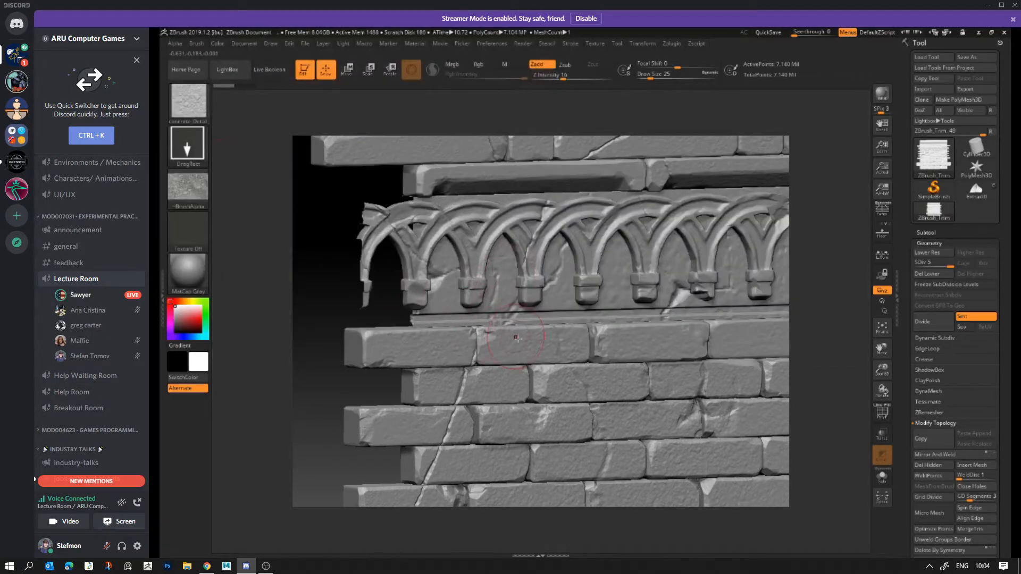
Stamp the concrete detail brush across the bricks just below the arch trim.
mouse_move(525, 351)
mouse_down()
mouse_move(553, 372)
mouse_move(581, 421)
mouse_up()
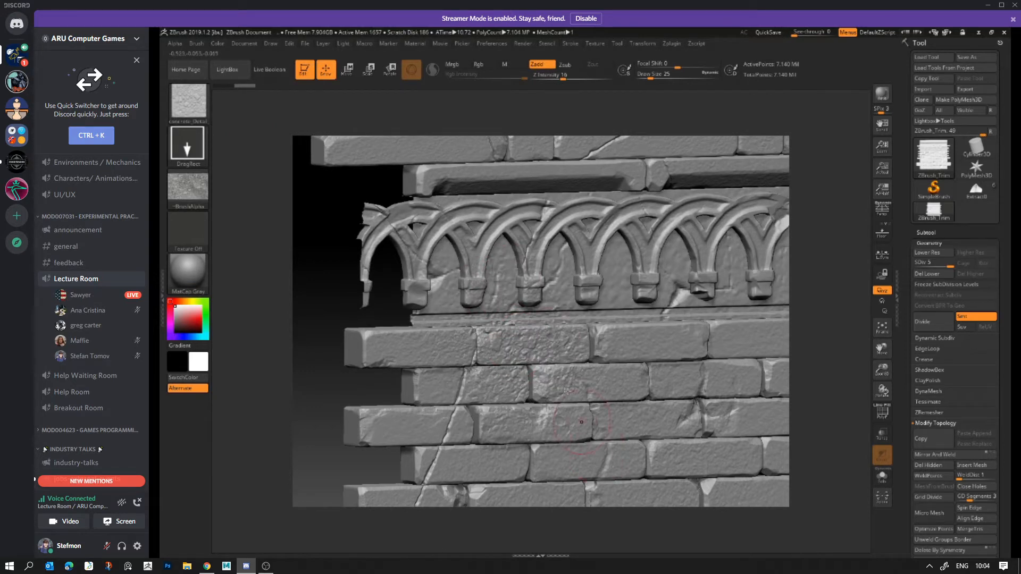
drag(882, 371, 832, 372)
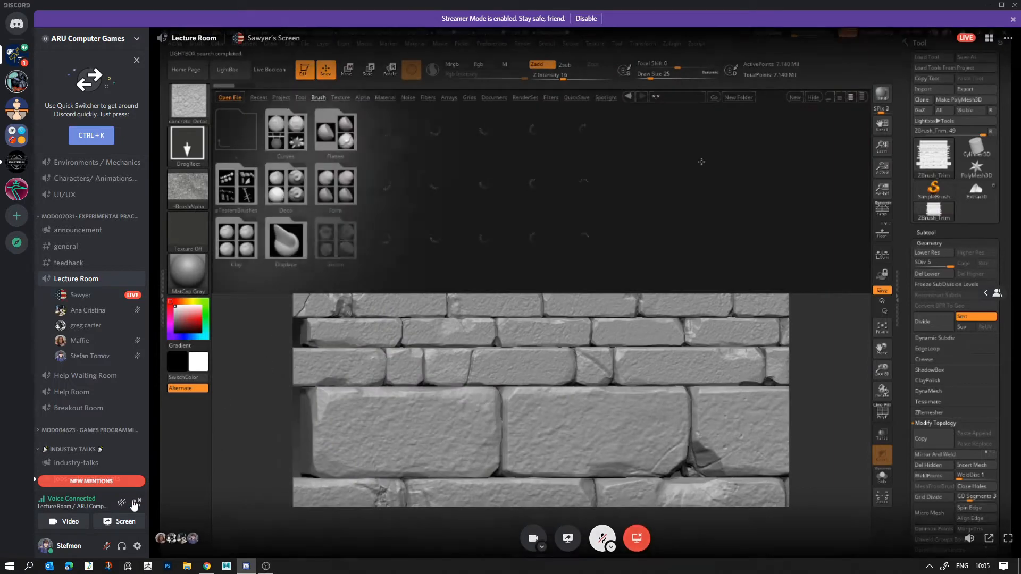
Switch to OBS, reposition its window, unmute the Mic/Aux source and minimise the window.
click(266, 567)
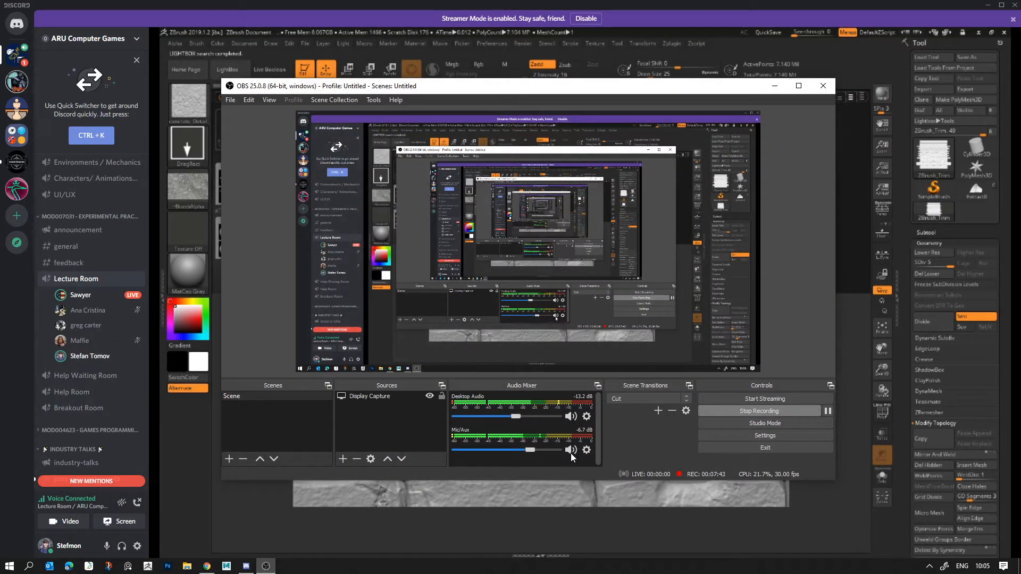
drag(561, 90, 547, 516)
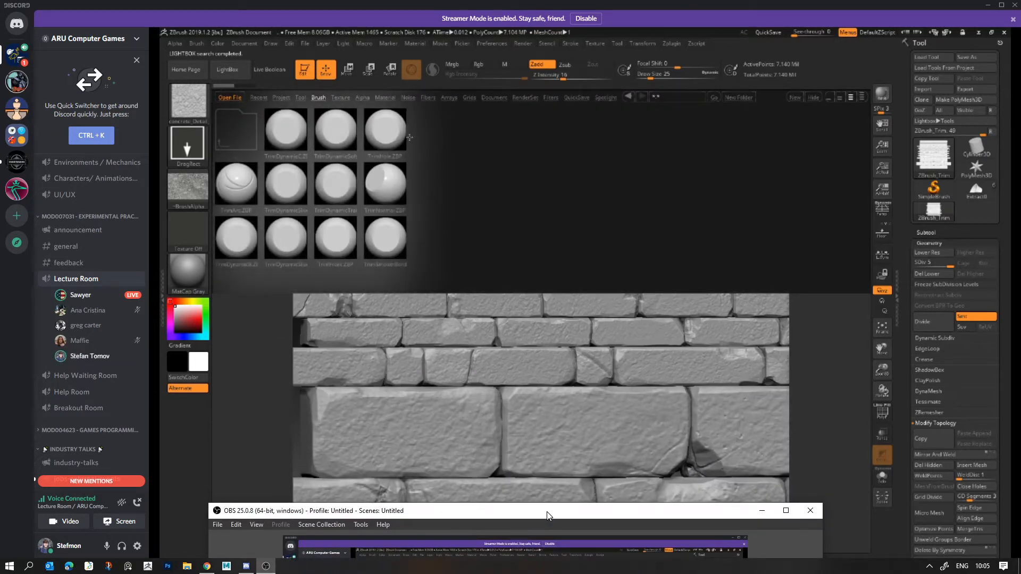
drag(548, 515, 527, 130)
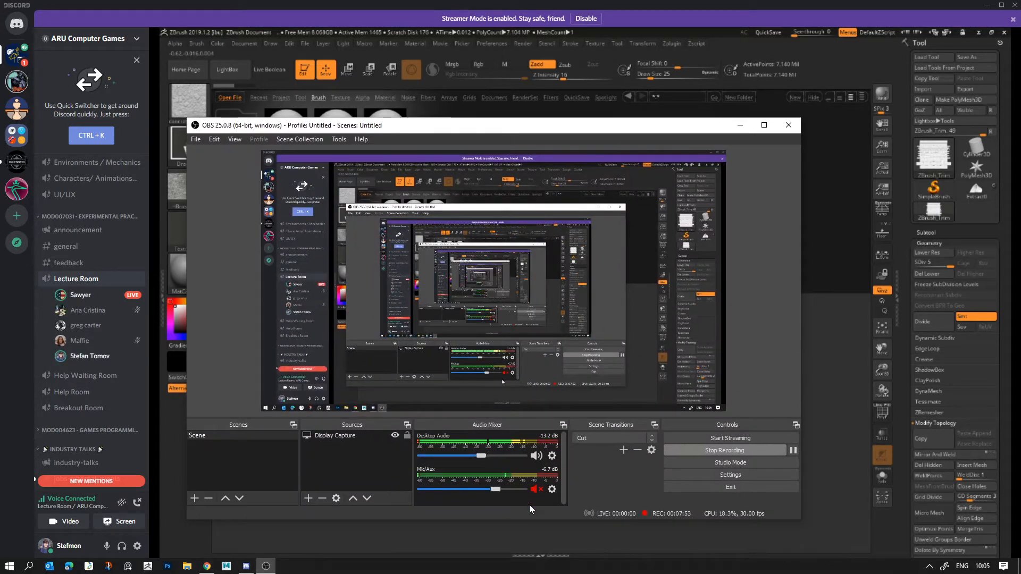
click(534, 489)
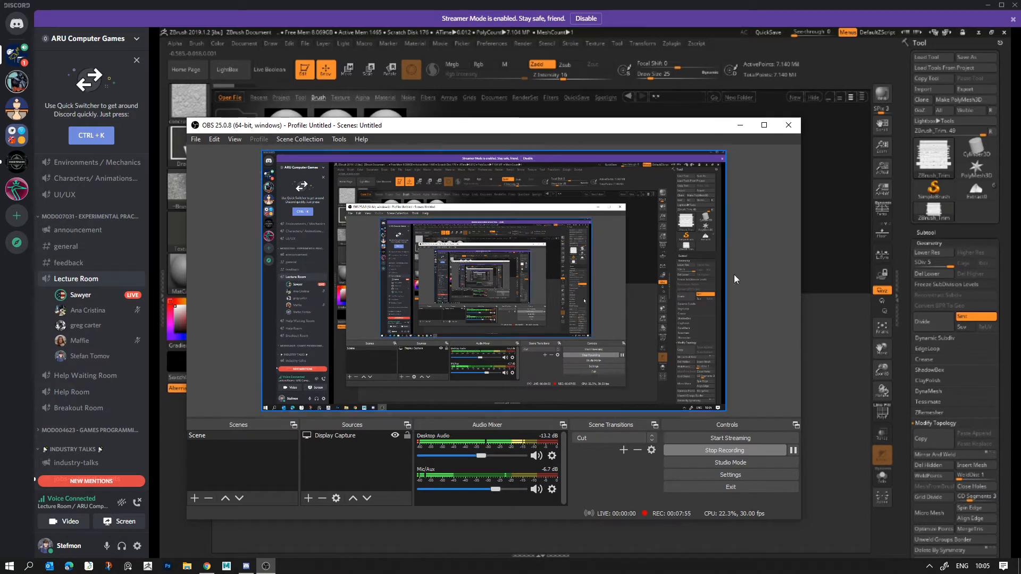
click(740, 125)
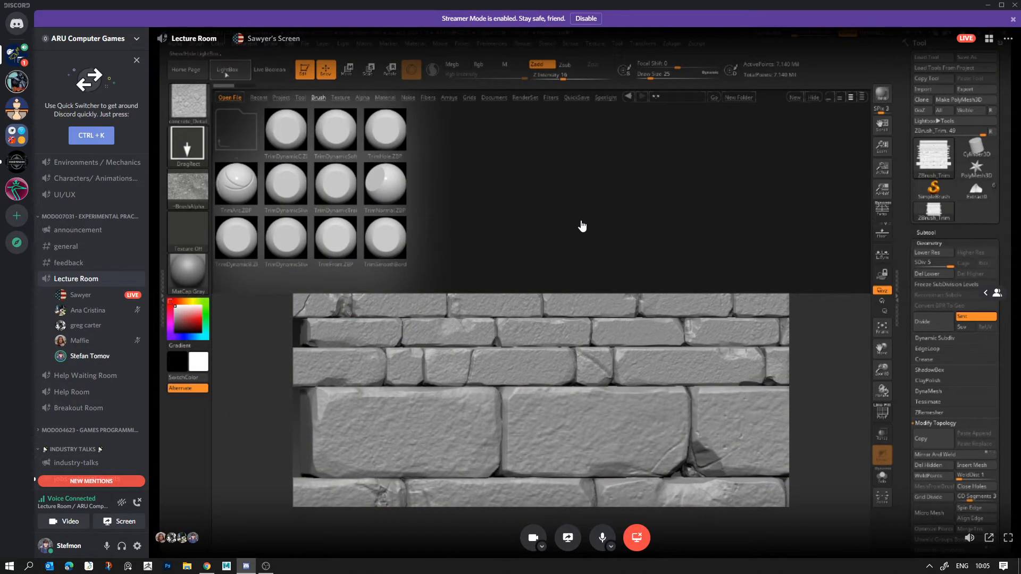
Mute the microphone in Discord and the Mic/Aux source in OBS, and minimise OBS.
mouse_move(523, 214)
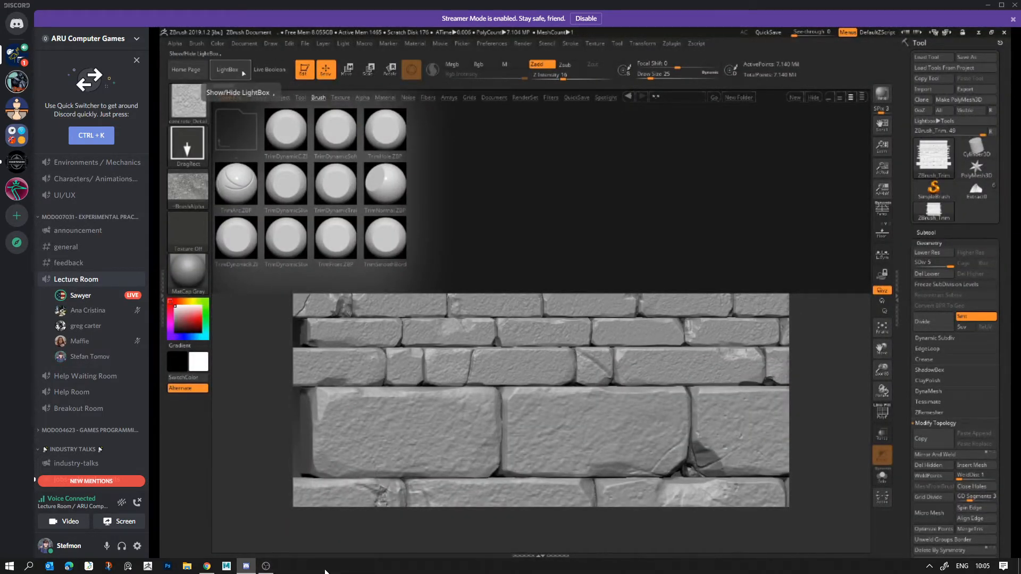
click(107, 552)
click(266, 566)
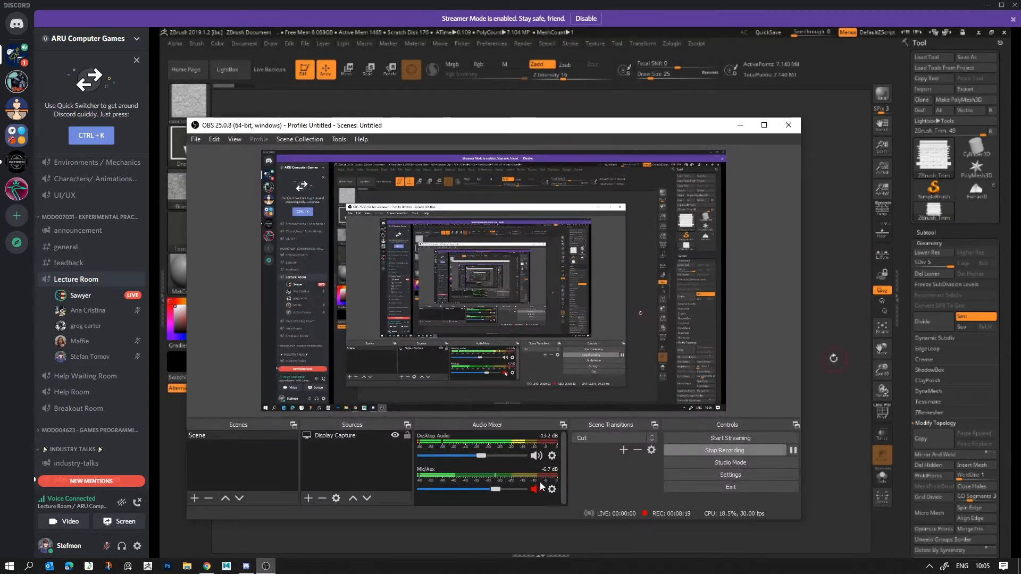
click(740, 125)
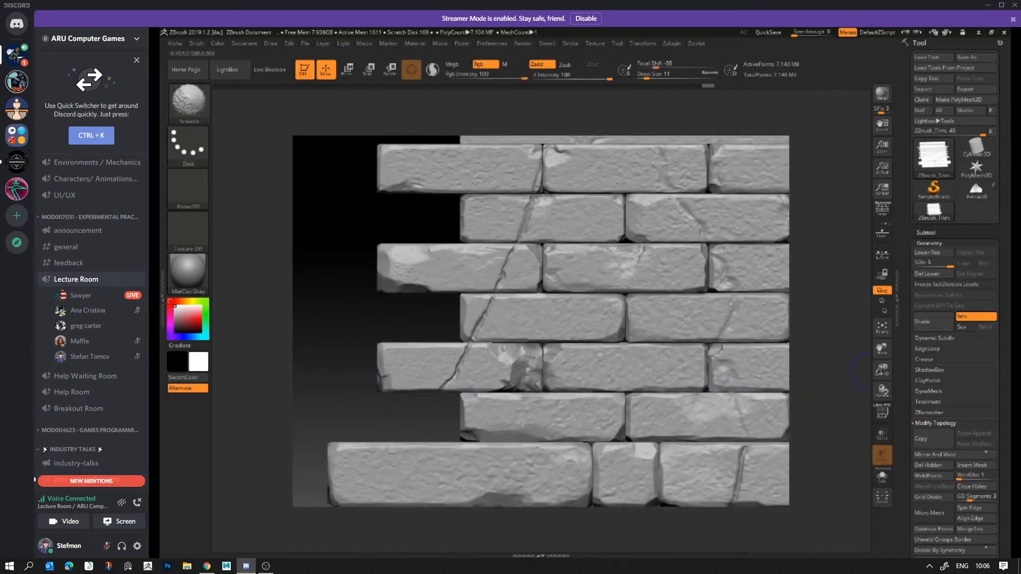
mouse_move(872, 161)
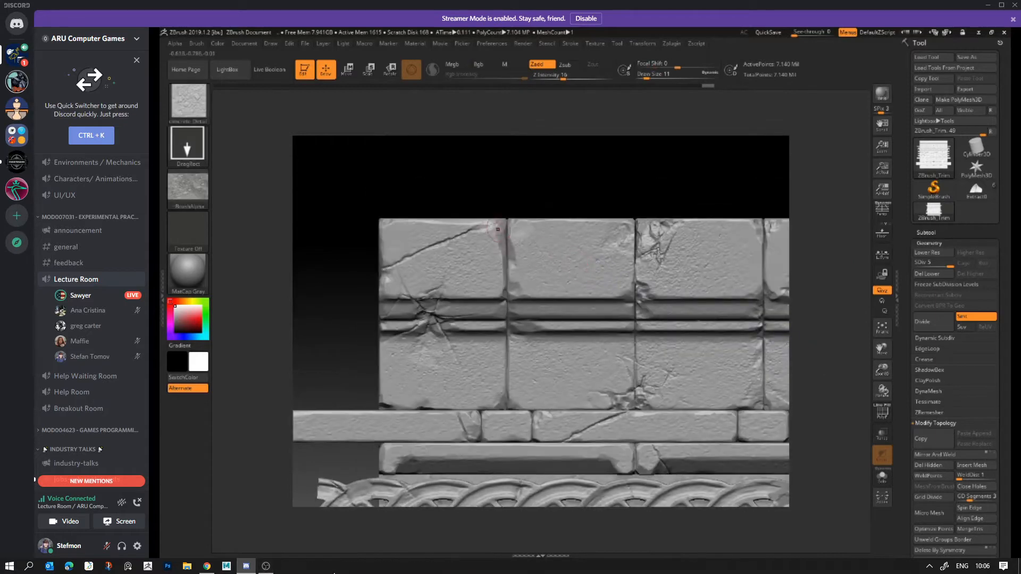
Unmute the microphone in Discord and the Mic/Aux source in OBS, and minimise OBS.
click(266, 566)
click(740, 125)
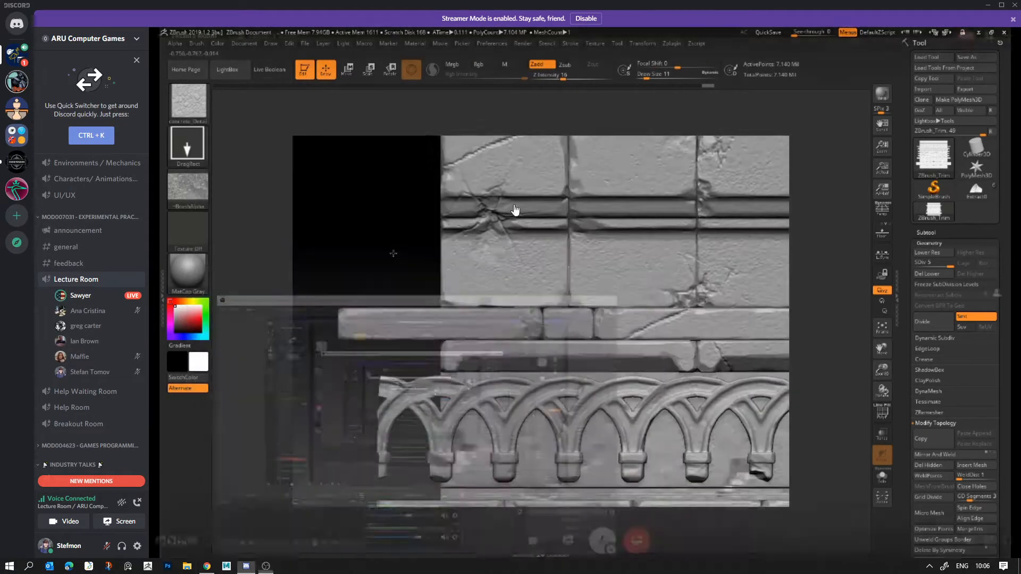
click(107, 547)
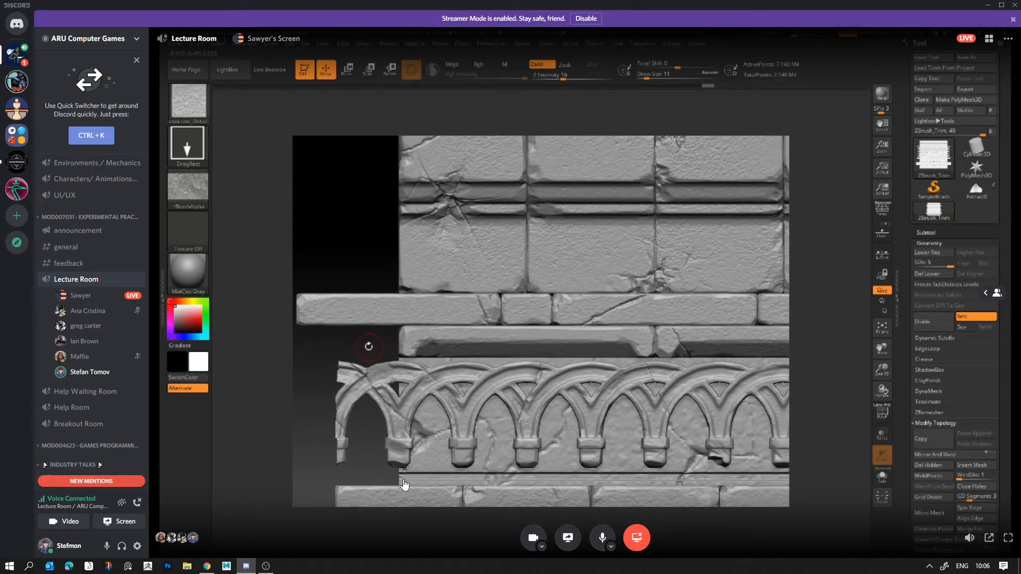
click(262, 567)
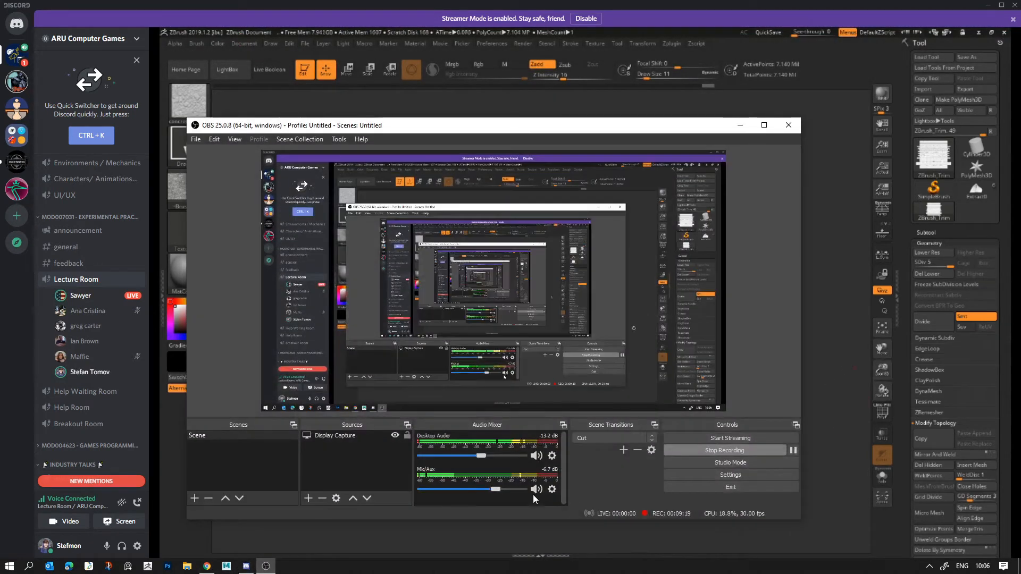
click(740, 124)
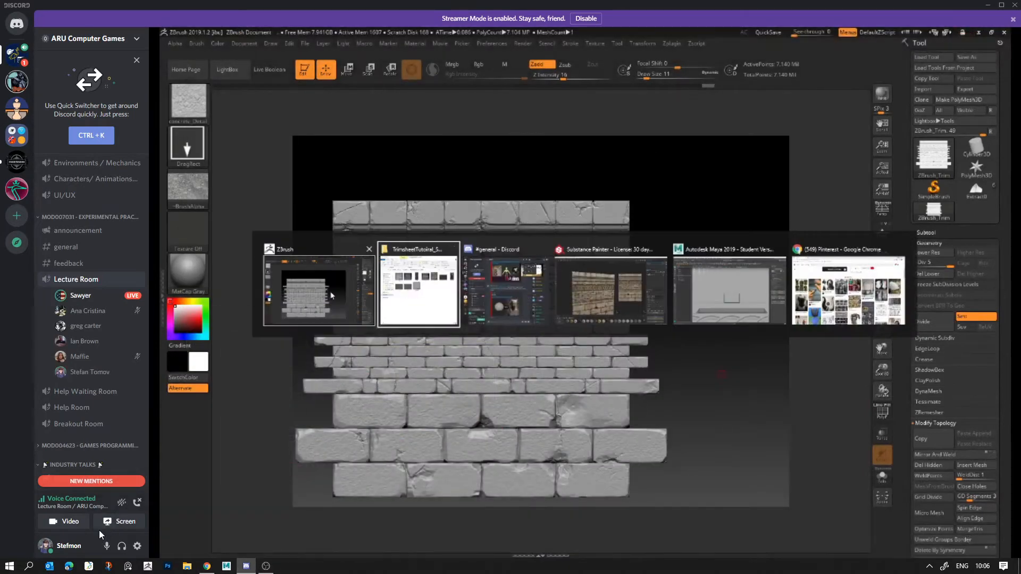
Reopen OBS over the shared Substance Painter baking settings, unmute its Mic/Aux source and minimise it.
mouse_move(175, 538)
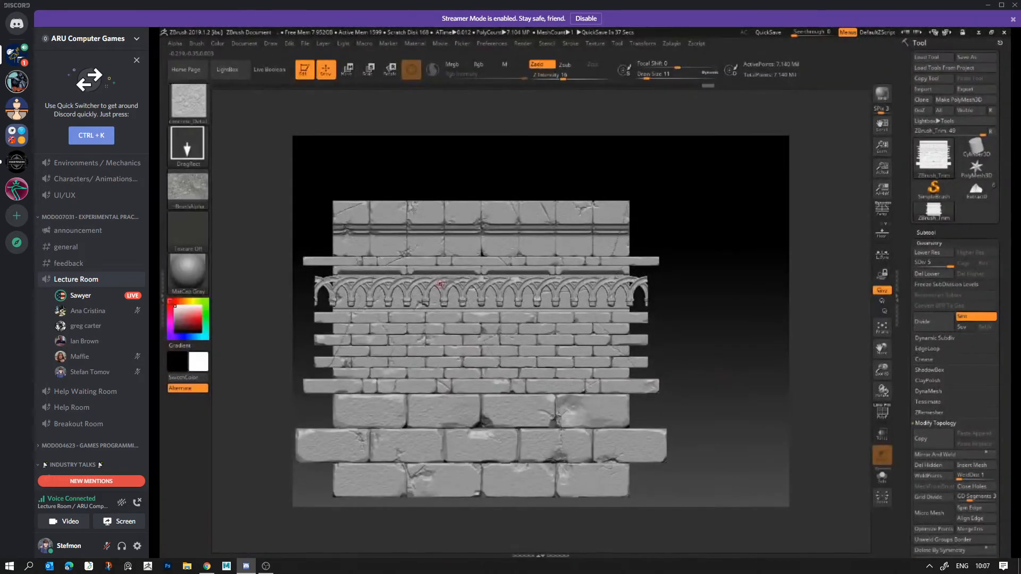
mouse_move(464, 317)
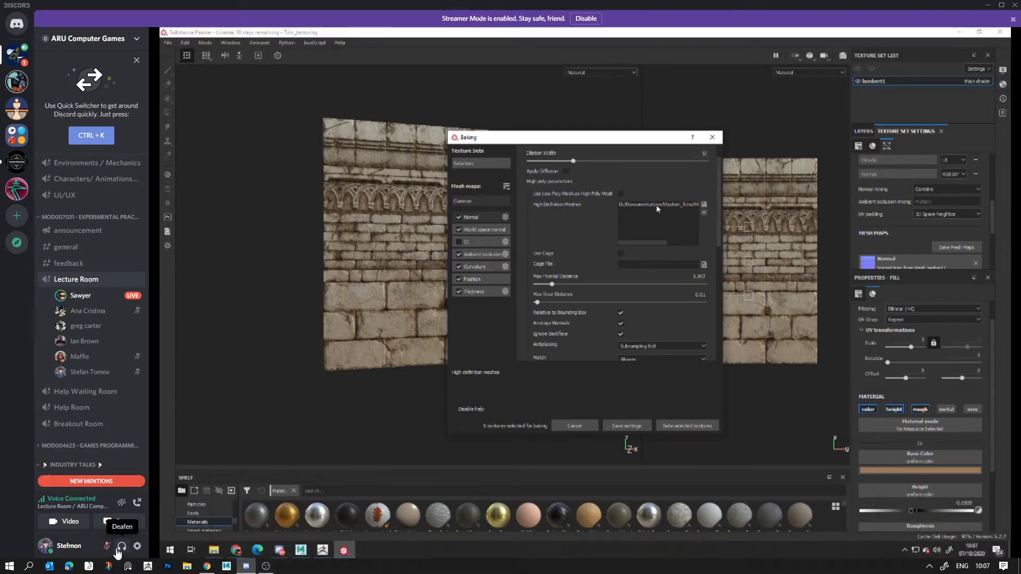
click(266, 565)
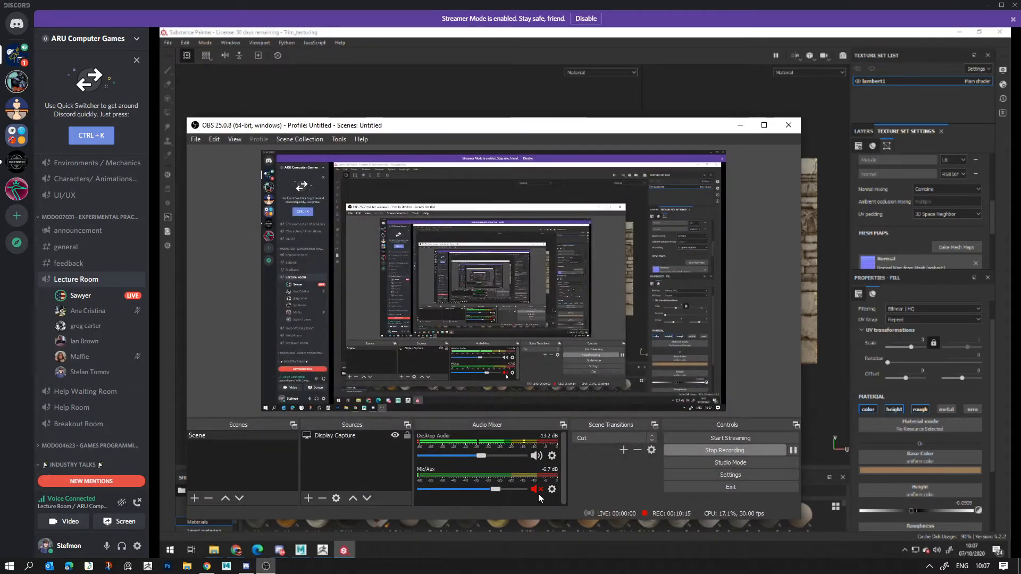
click(740, 125)
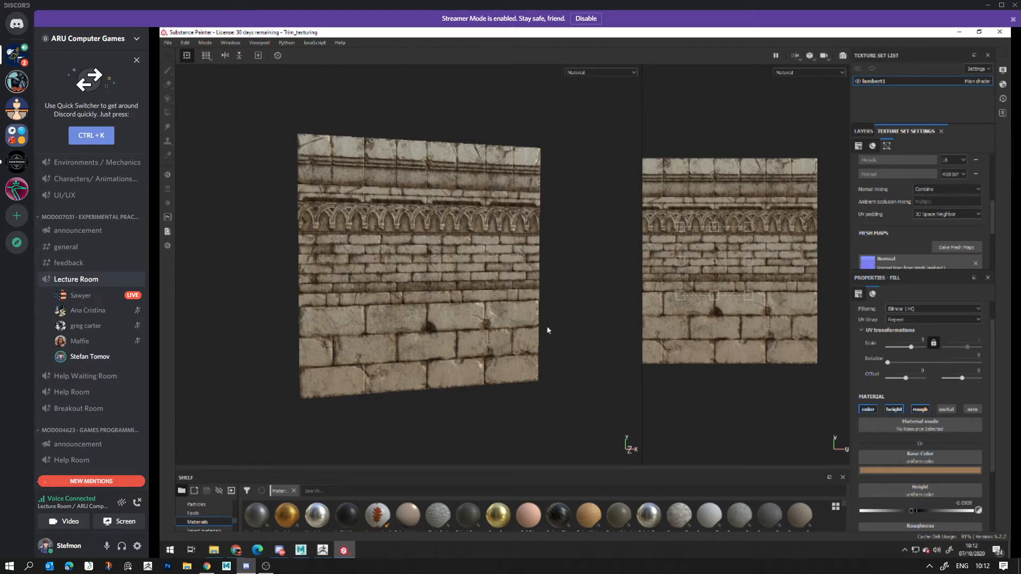
Examine the textured trim sheet wall in Substance Painter from several angles, including close views of the arch trim and bricks.
alt+drag(463, 362, 502, 362)
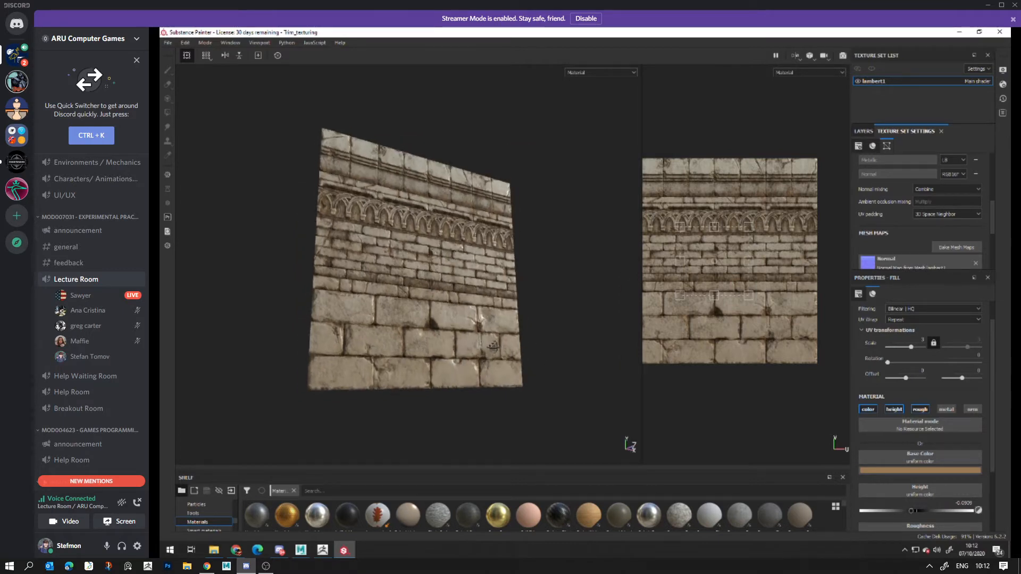
alt+right_drag(503, 362, 505, 330)
alt+drag(505, 330, 465, 326)
alt+right_drag(465, 325, 598, 419)
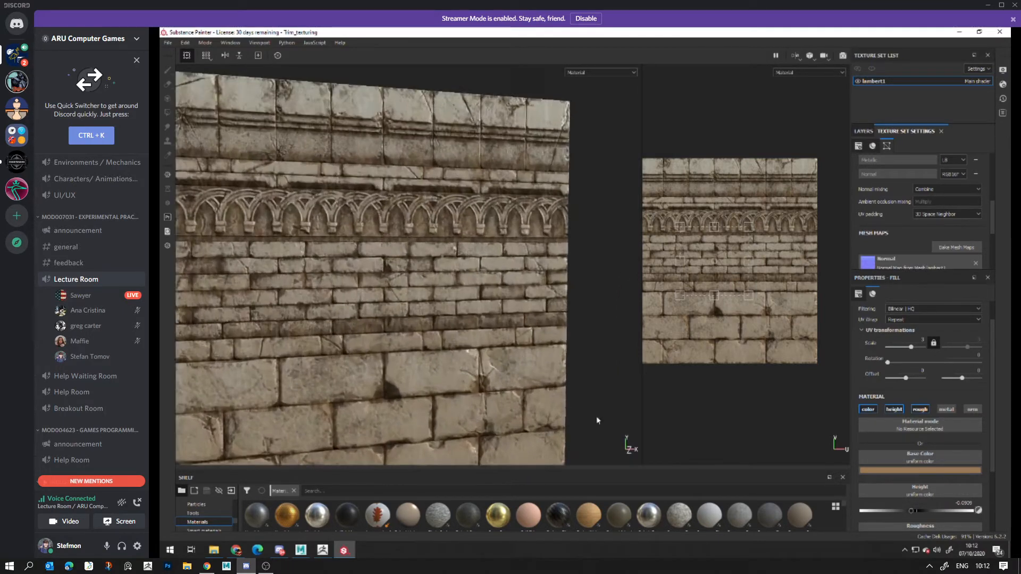
alt+drag(597, 419, 412, 327)
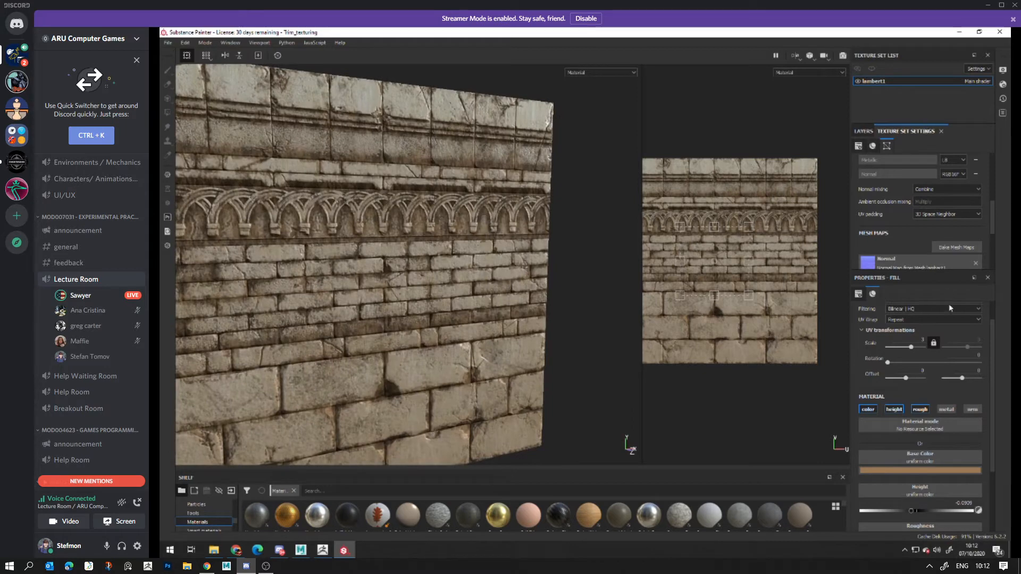
alt+right_drag(592, 352, 630, 391)
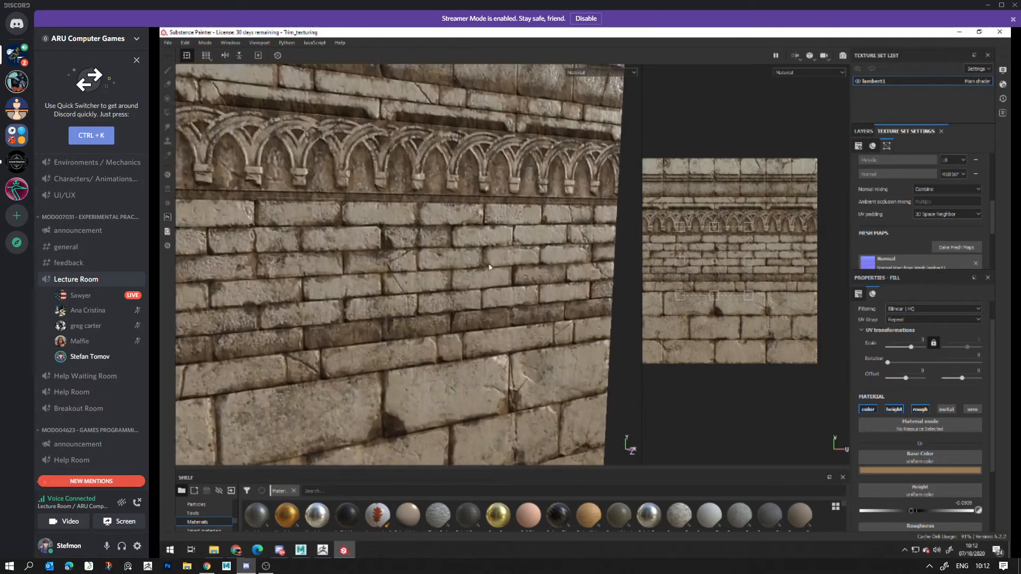
alt+middle_drag(492, 256, 524, 396)
alt+drag(522, 396, 532, 357)
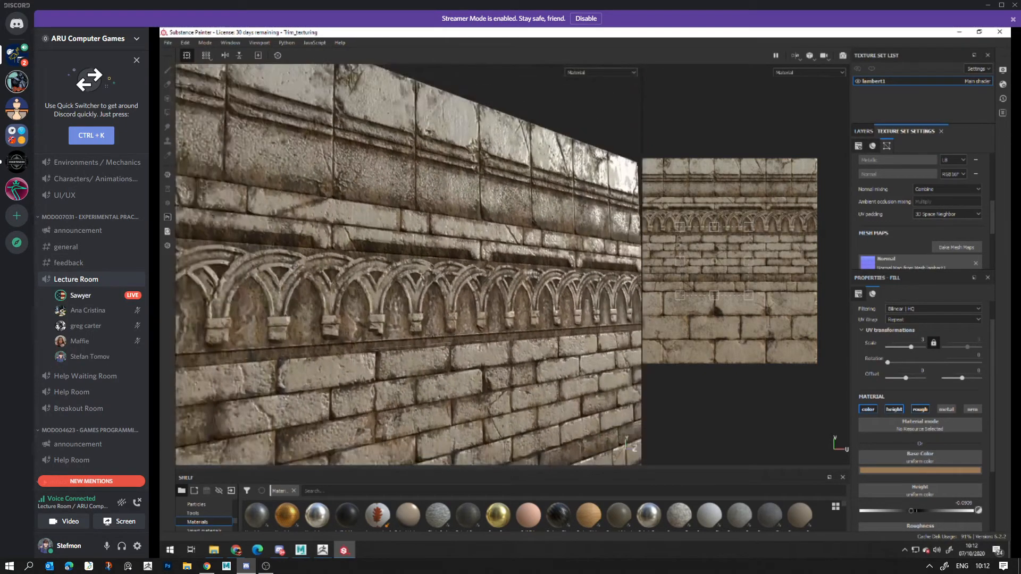
Hide the Creature Teeth layer group to expose the wall's baked sculpt detail without its material.
click(864, 131)
click(858, 165)
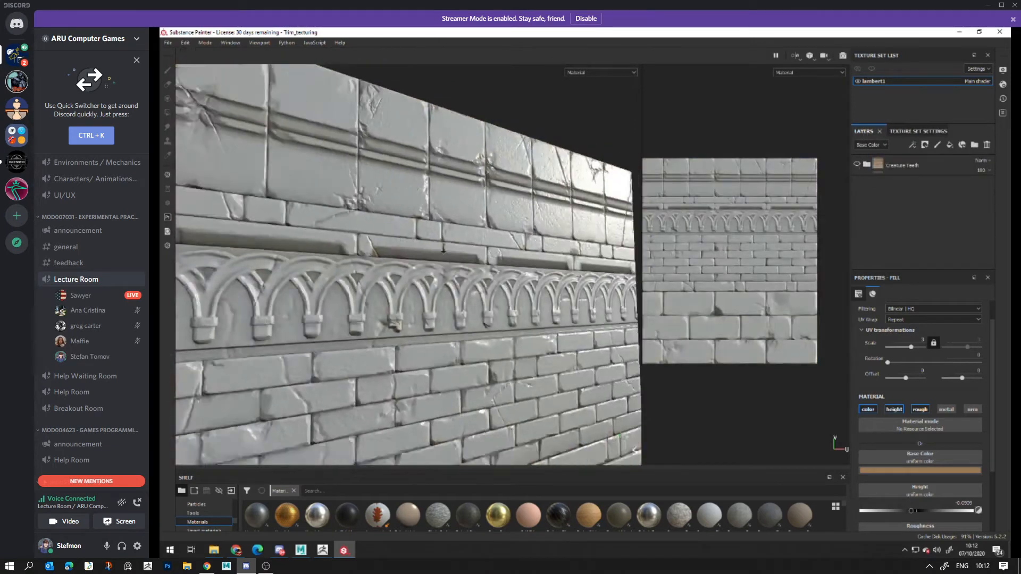
alt+right_drag(574, 361, 532, 341)
alt+drag(531, 341, 448, 250)
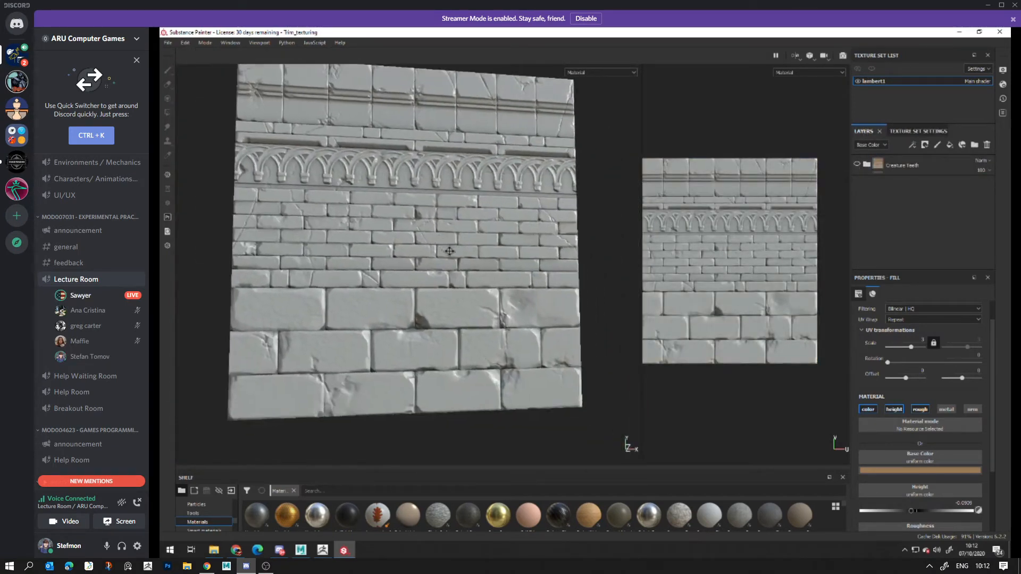
Inspect the baked cracks, brick edges and arch trim on the untextured wall, both up close and as a whole.
alt+right_drag(449, 251, 537, 341)
alt+middle_drag(572, 412, 567, 347)
alt+drag(567, 346, 438, 290)
alt+middle_drag(438, 290, 540, 359)
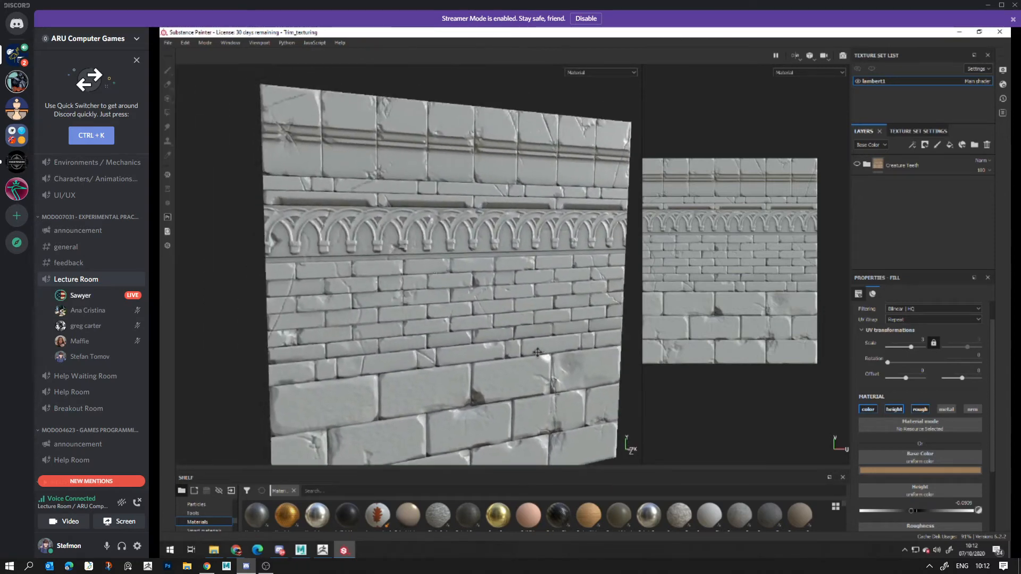
alt+right_drag(540, 359, 609, 312)
alt+middle_drag(609, 311, 615, 382)
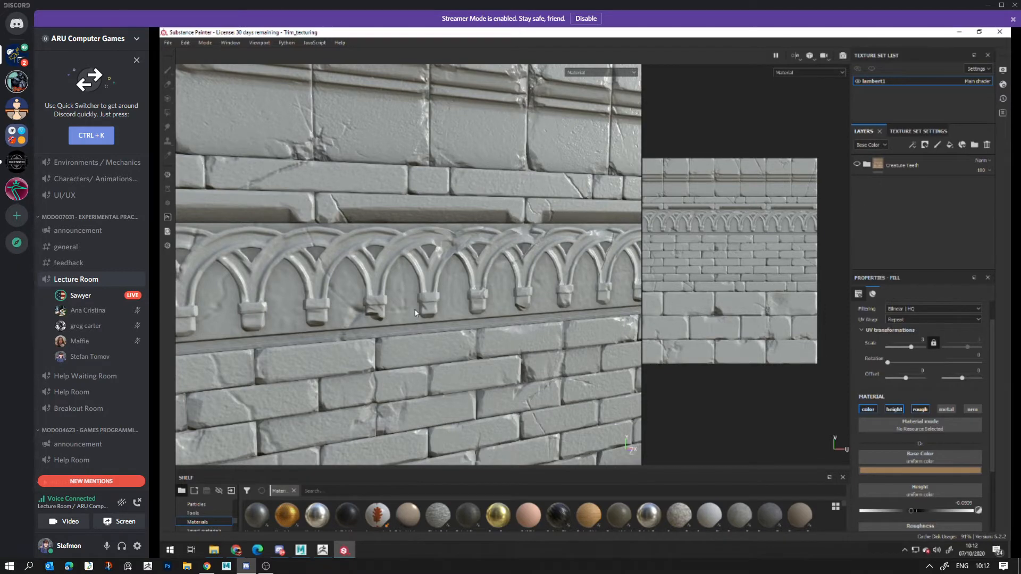
alt+drag(415, 313, 433, 304)
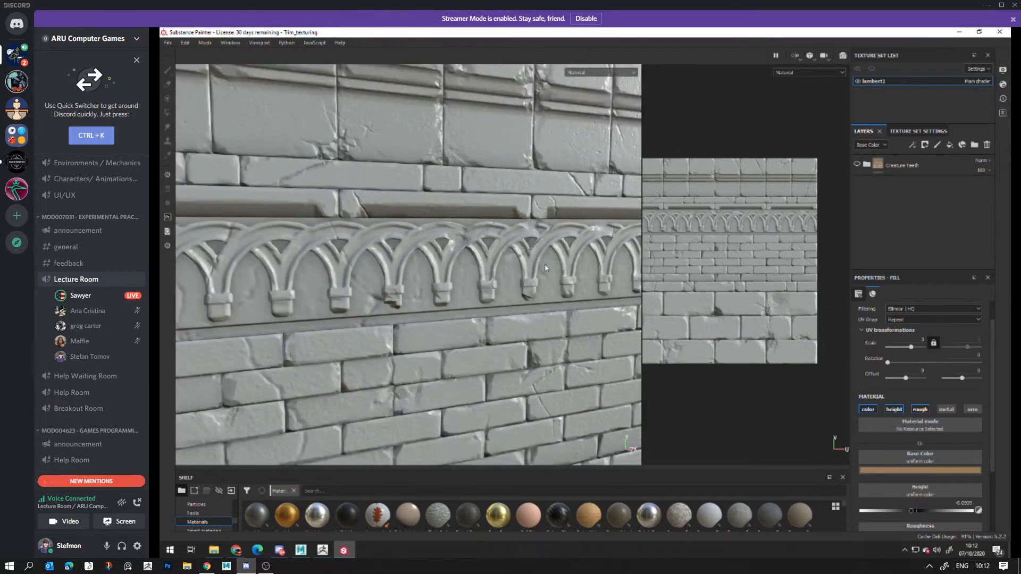
alt+right_drag(544, 268, 452, 298)
mouse_move(452, 297)
alt+mouse_down()
mouse_move(426, 260)
mouse_move(412, 274)
mouse_move(433, 317)
mouse_move(472, 318)
mouse_move(448, 307)
alt+mouse_up()
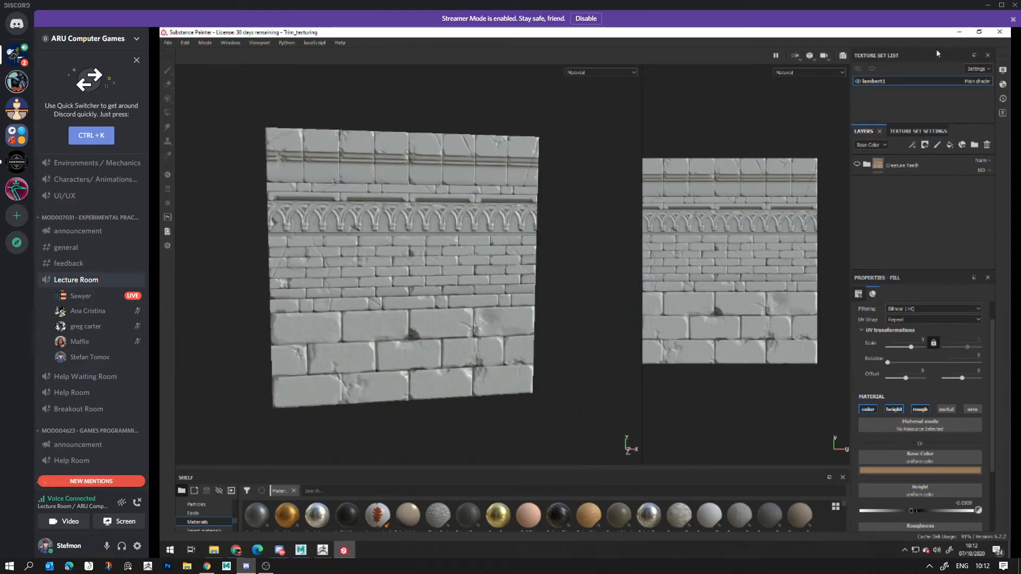
Review the texture export settings and output templates in Substance Painter, and close the export dialog without exporting.
click(168, 43)
click(183, 200)
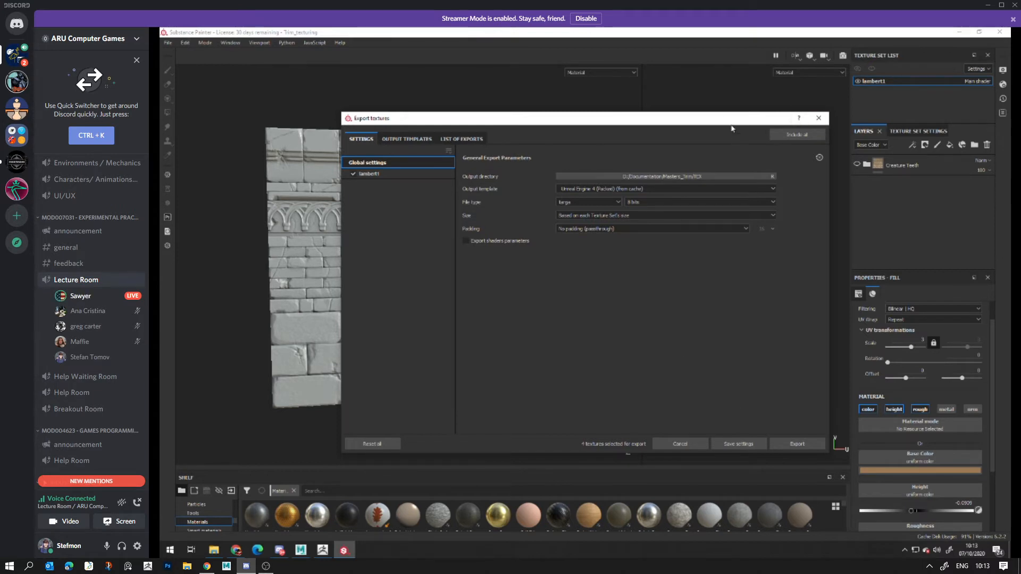
click(423, 139)
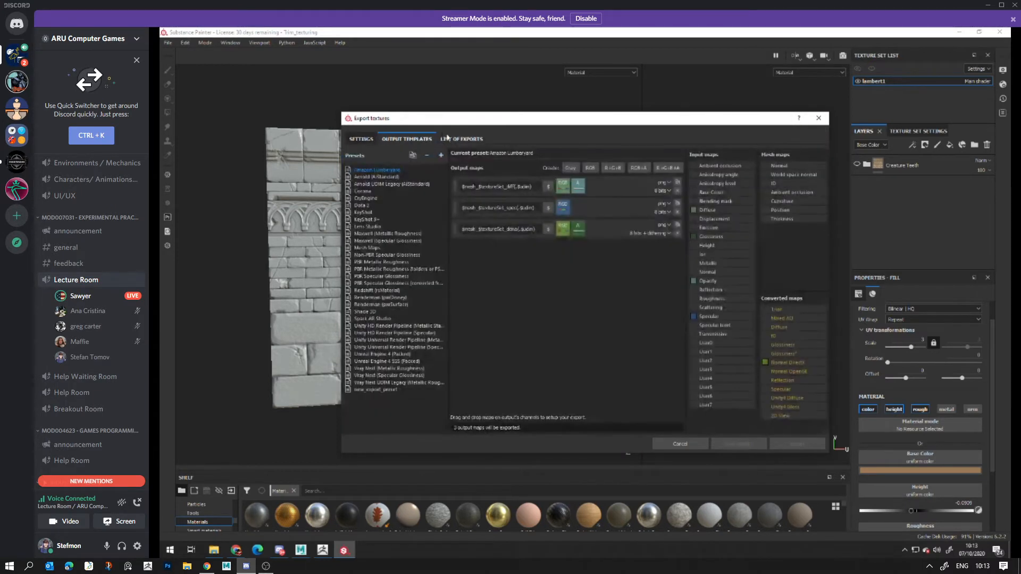
click(361, 139)
click(818, 118)
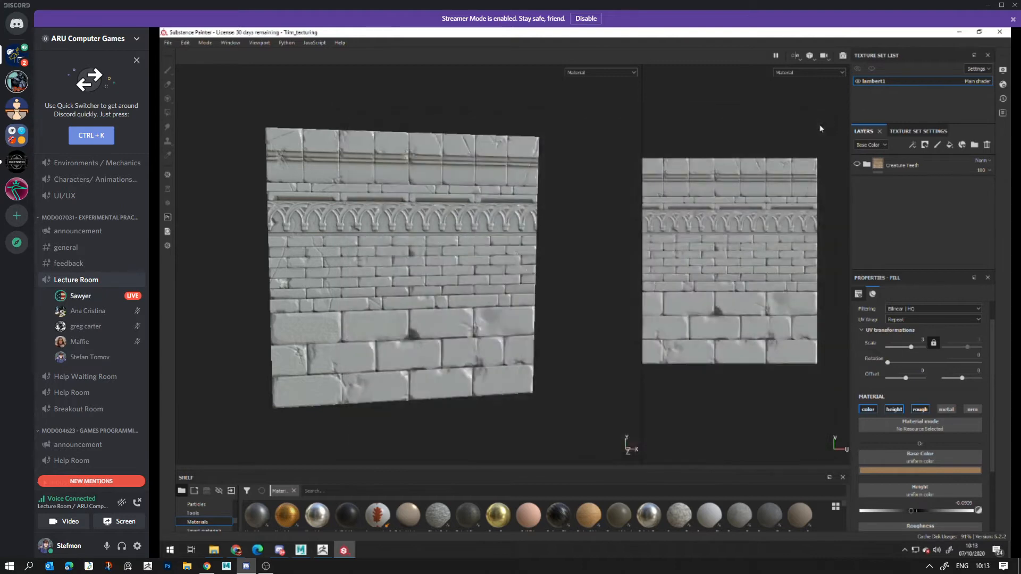
Switch to Maya and delete the small cube above the Trimsheet plane.
click(301, 551)
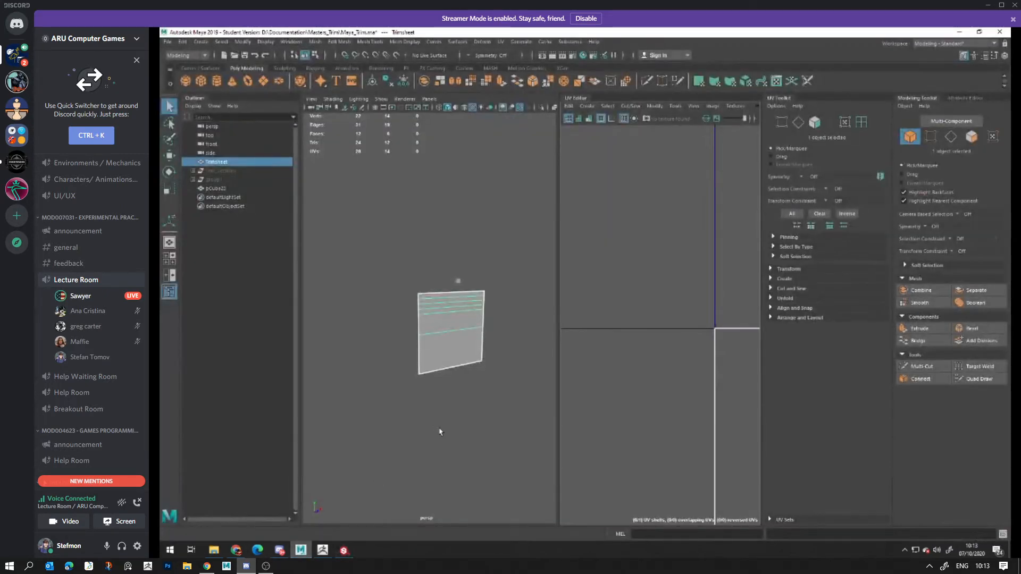
scroll(422, 417, up, 5)
click(454, 231)
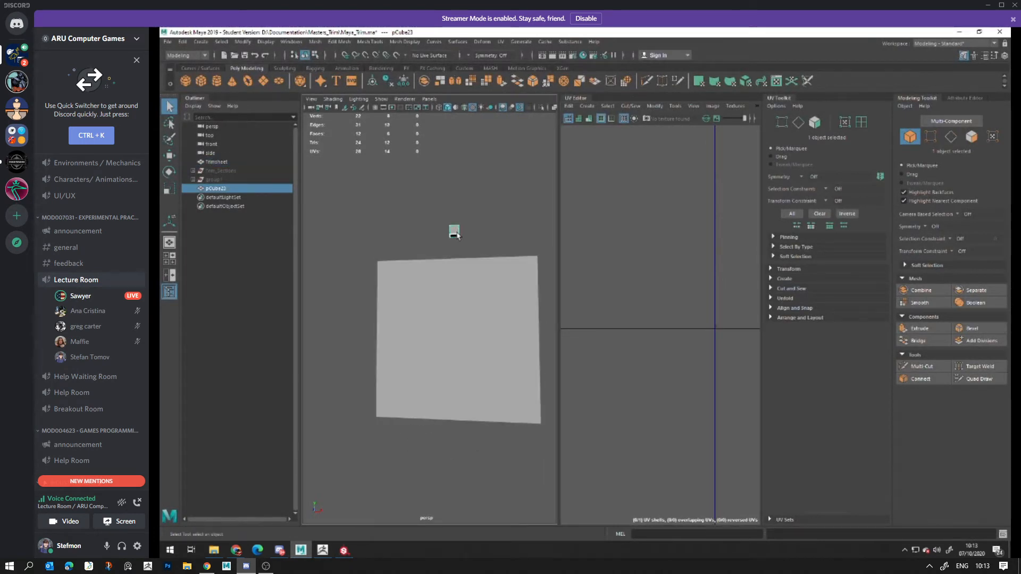
key(Delete)
alt+drag(456, 235, 433, 303)
Delete the five inner horizontal edges of the Trimsheet plane and box-select around the plane in vertex mode.
click(461, 336)
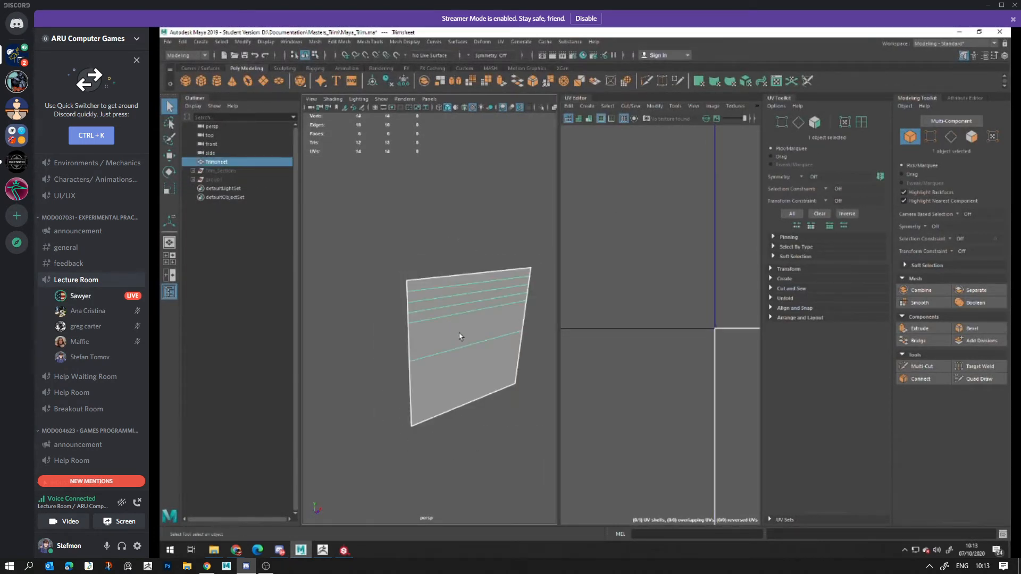
alt+drag(460, 336, 452, 290)
key(F10)
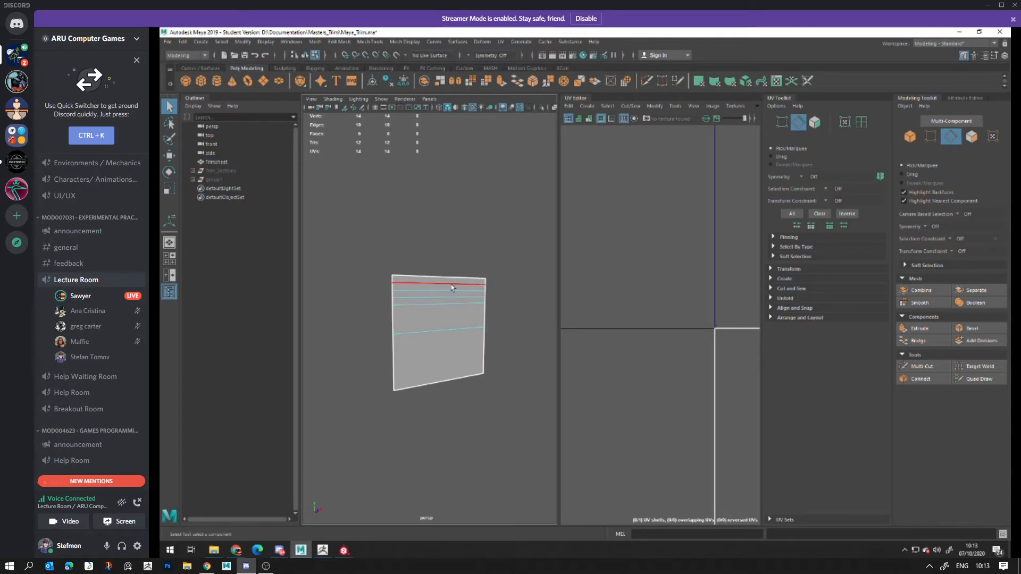
click(452, 285)
shift+click(445, 291)
shift+click(437, 298)
shift+click(426, 307)
shift+click(427, 328)
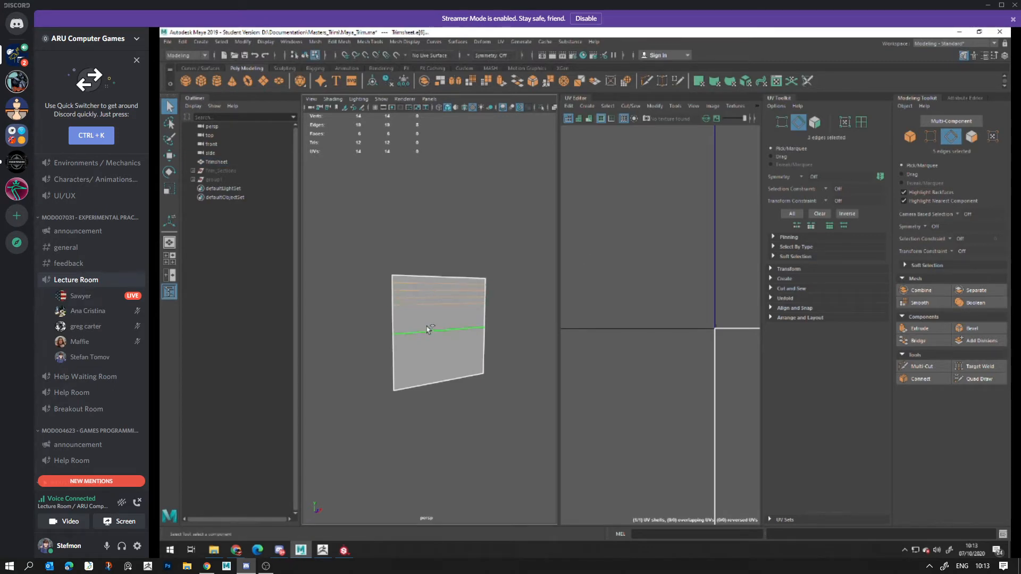
key(Delete)
key(F8)
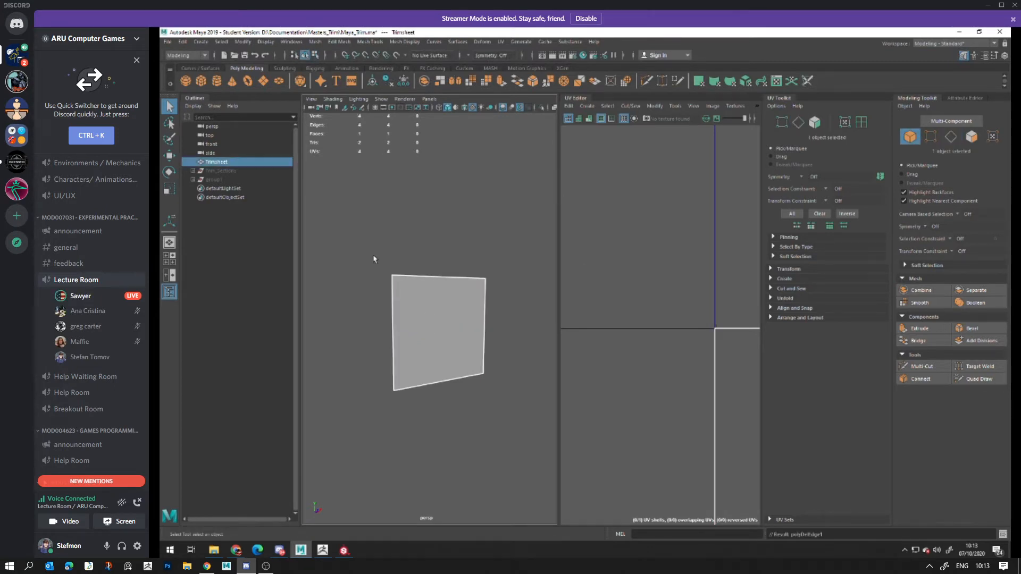
click(930, 137)
drag(364, 246, 513, 412)
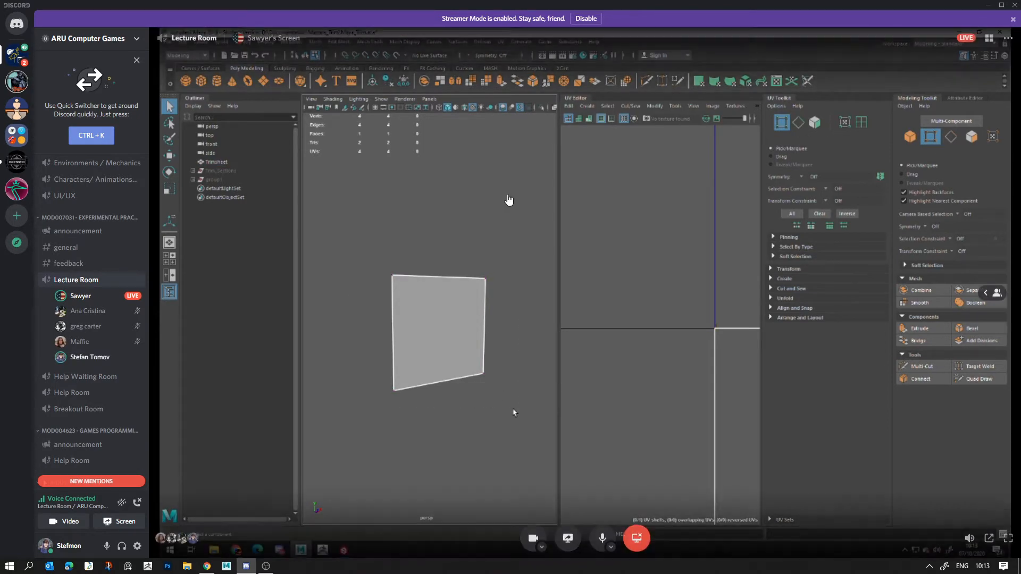
Mute the microphone in Discord and the Mic/Aux source in OBS, and minimise OBS.
click(266, 567)
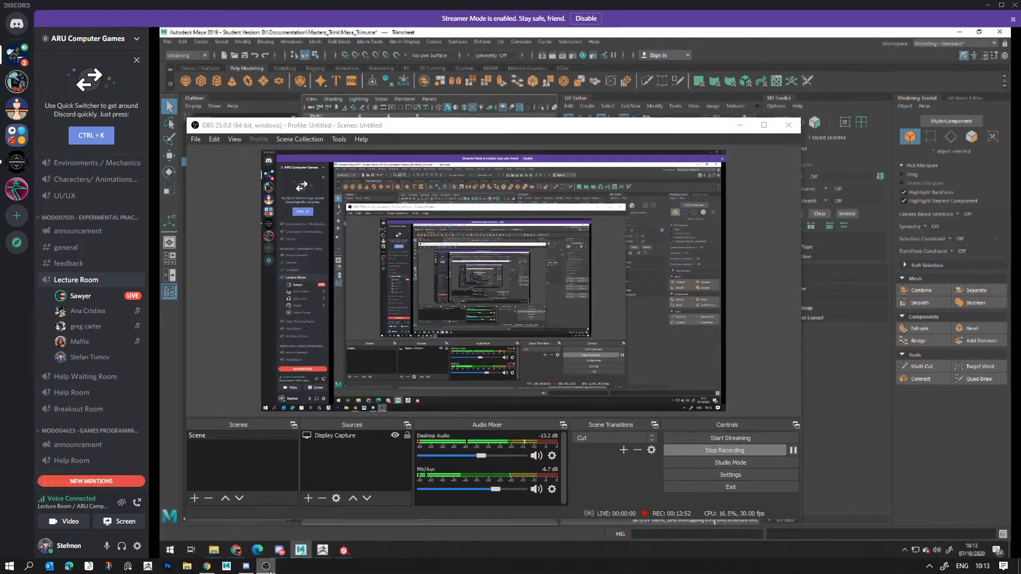
click(266, 567)
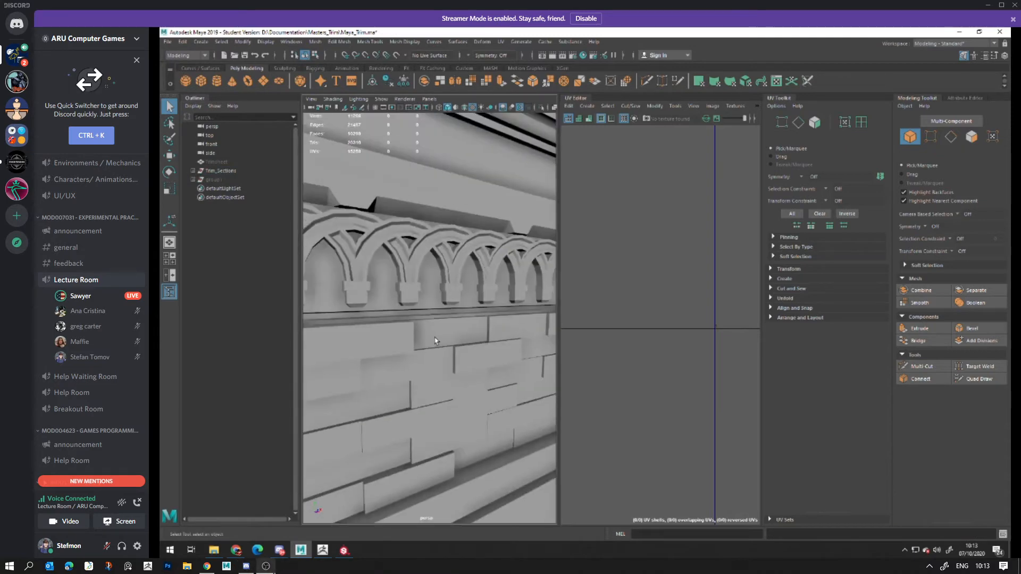
click(266, 567)
click(536, 489)
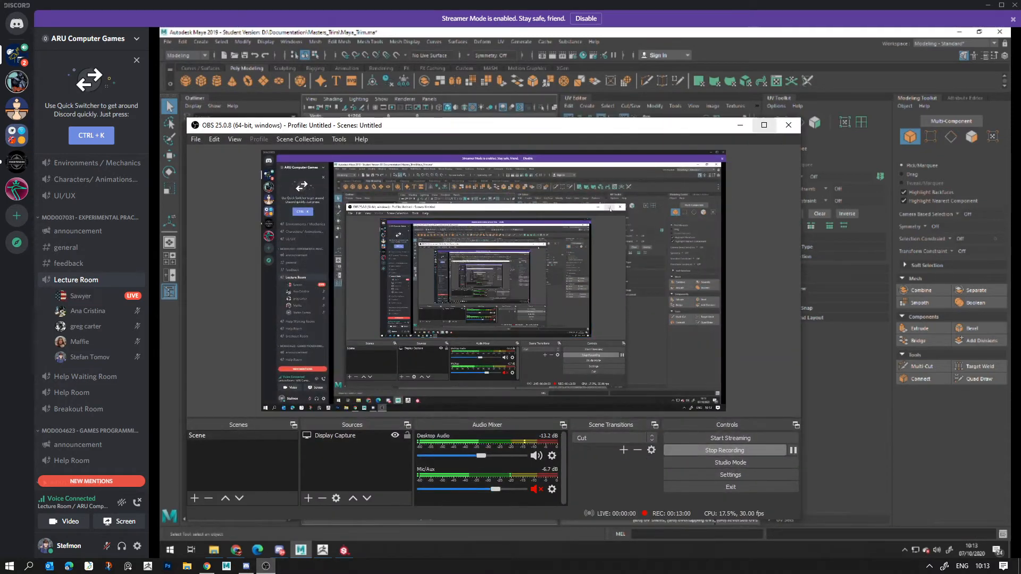
click(740, 125)
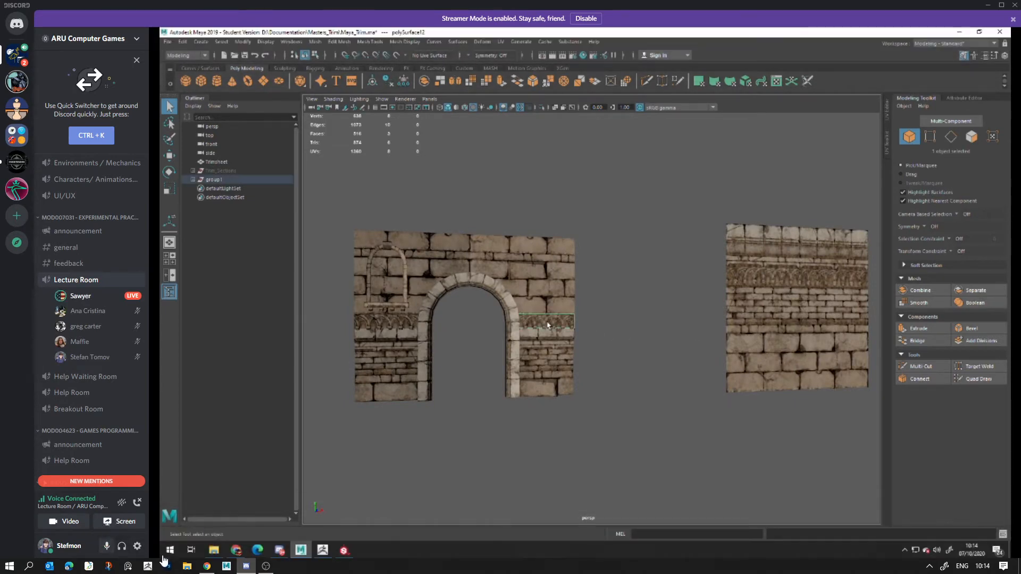
Unmute the OBS Mic/Aux source while the textured arch wall is shared from Maya, and minimise OBS.
click(266, 565)
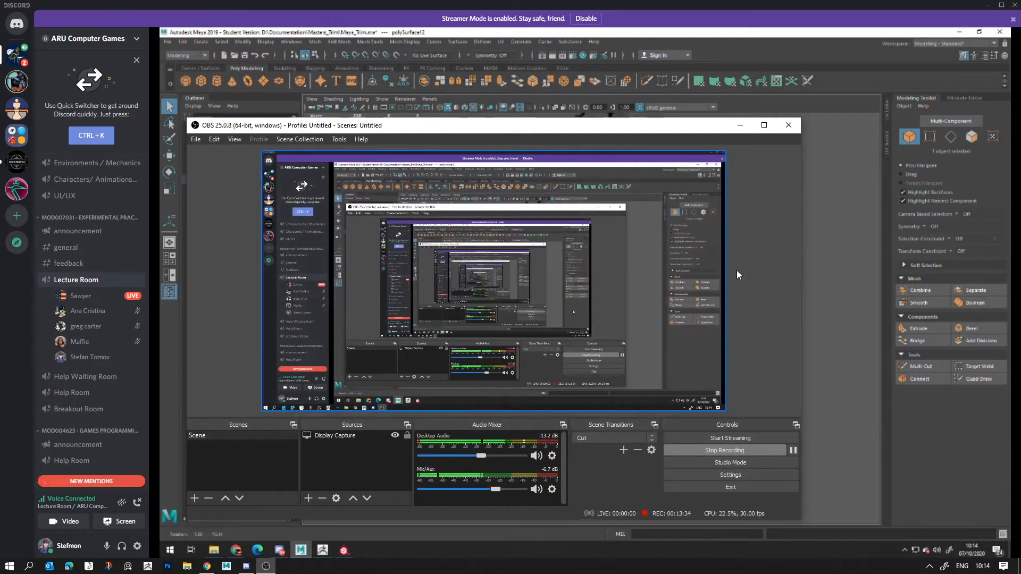
click(740, 124)
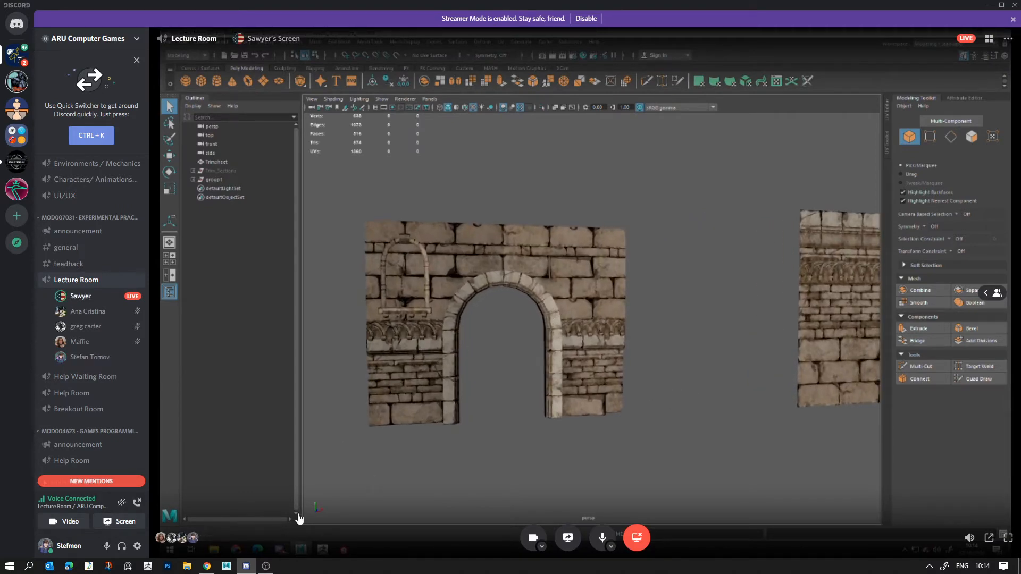
Mute the Mic/Aux source in OBS and minimise OBS.
mouse_move(267, 567)
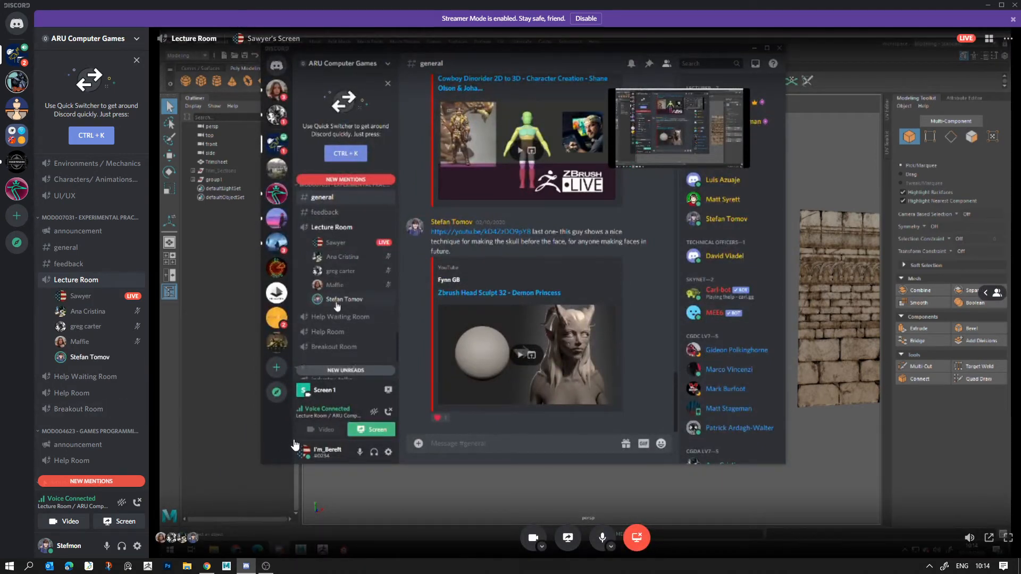
scroll(117, 311, up, 3)
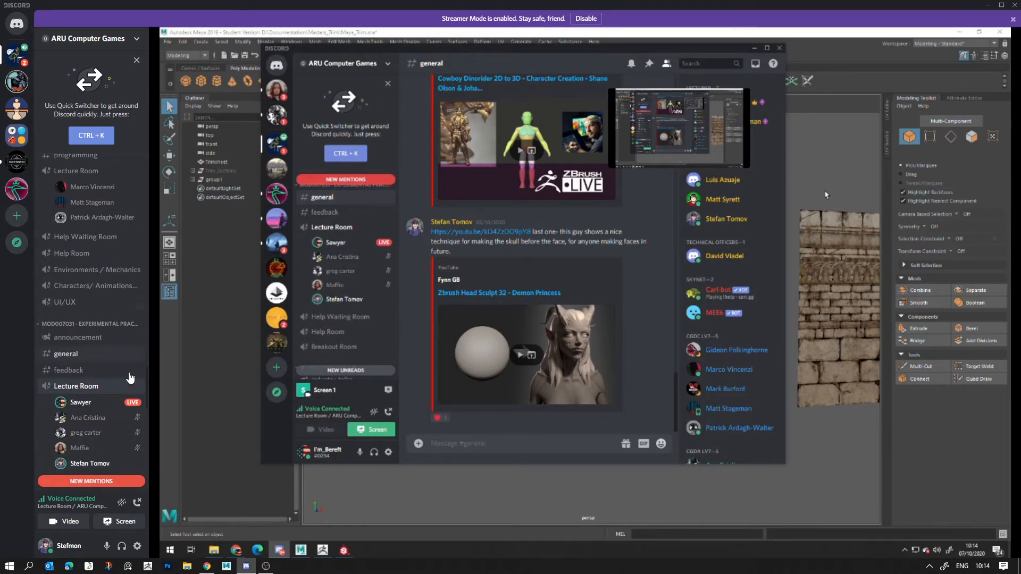
click(266, 566)
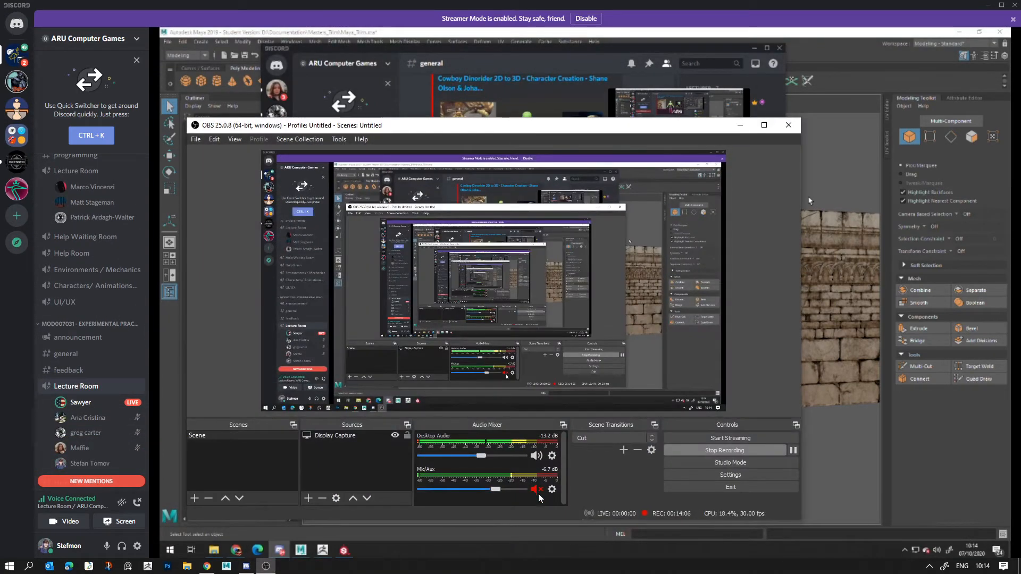
click(740, 125)
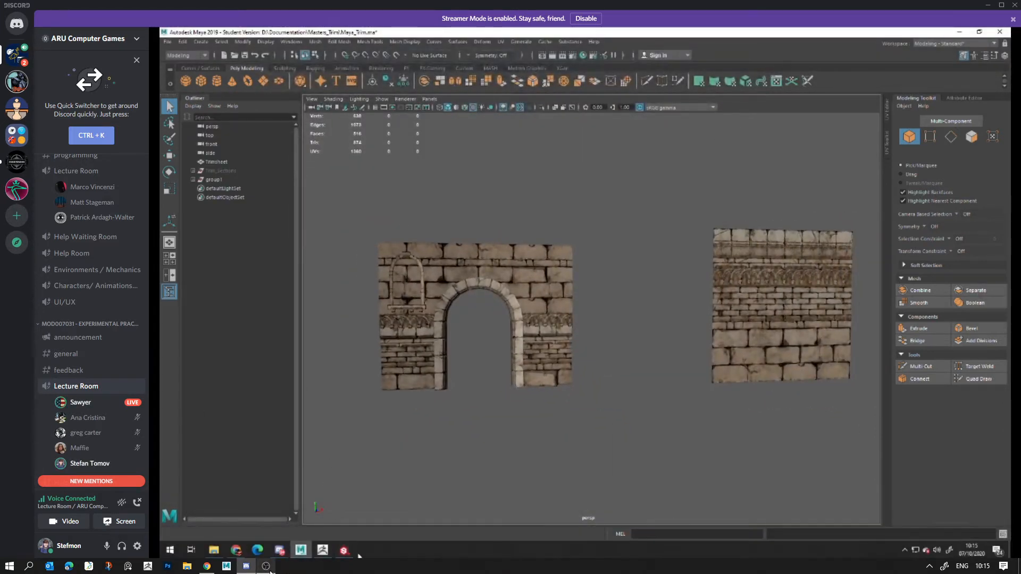
Unmute the Mic/Aux source in OBS whenever speaking and minimise OBS to return to the shared Maya scene.
click(266, 566)
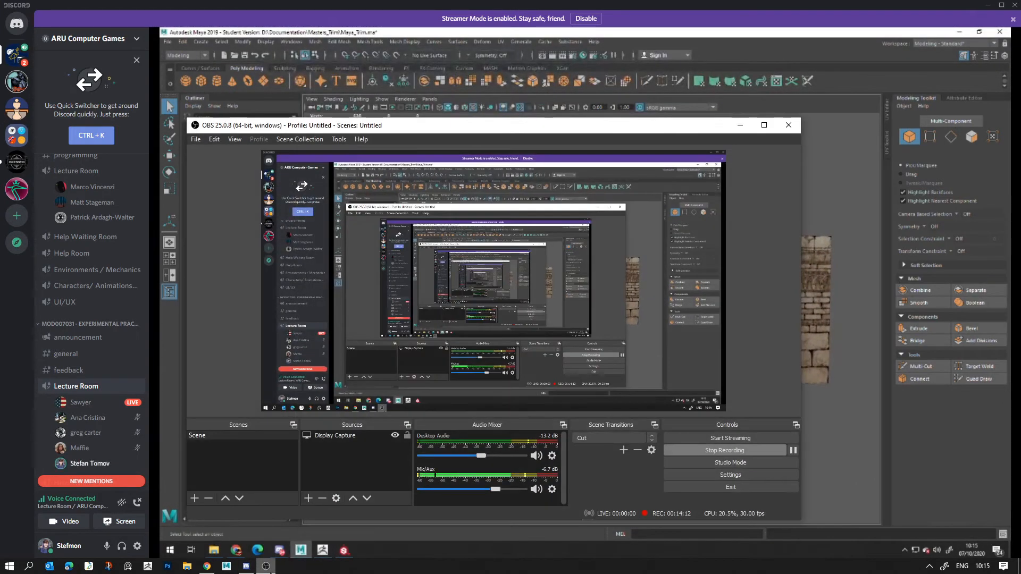
click(266, 566)
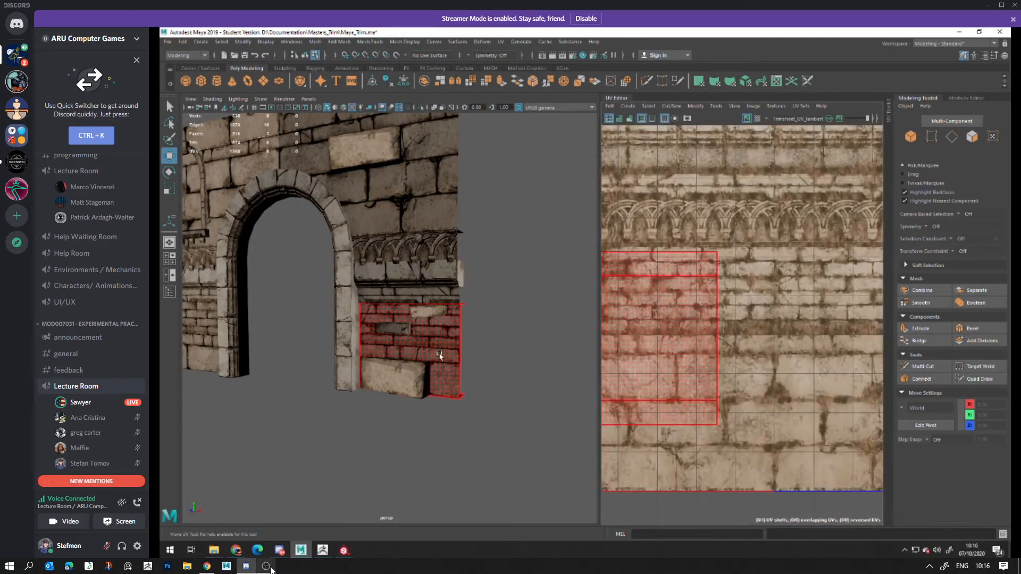
click(266, 566)
click(536, 489)
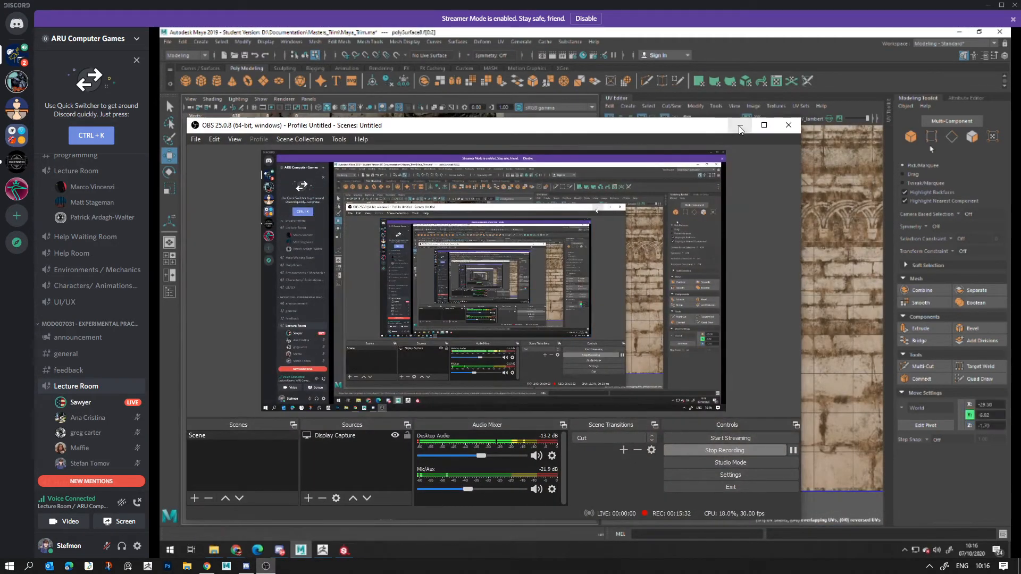
click(740, 125)
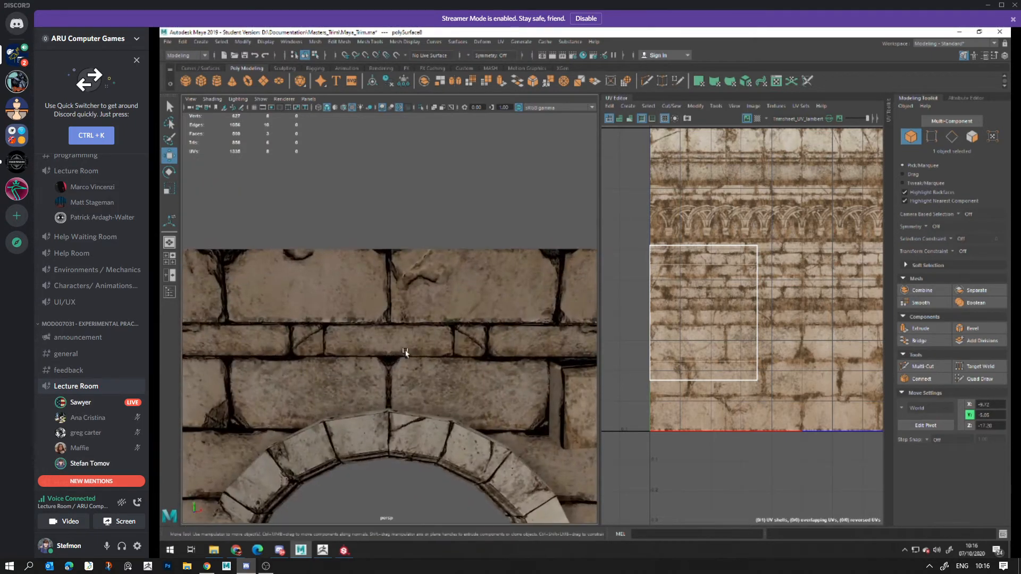
Mute the microphone in Discord, bring up the OBS audio mixer and minimise OBS.
click(108, 548)
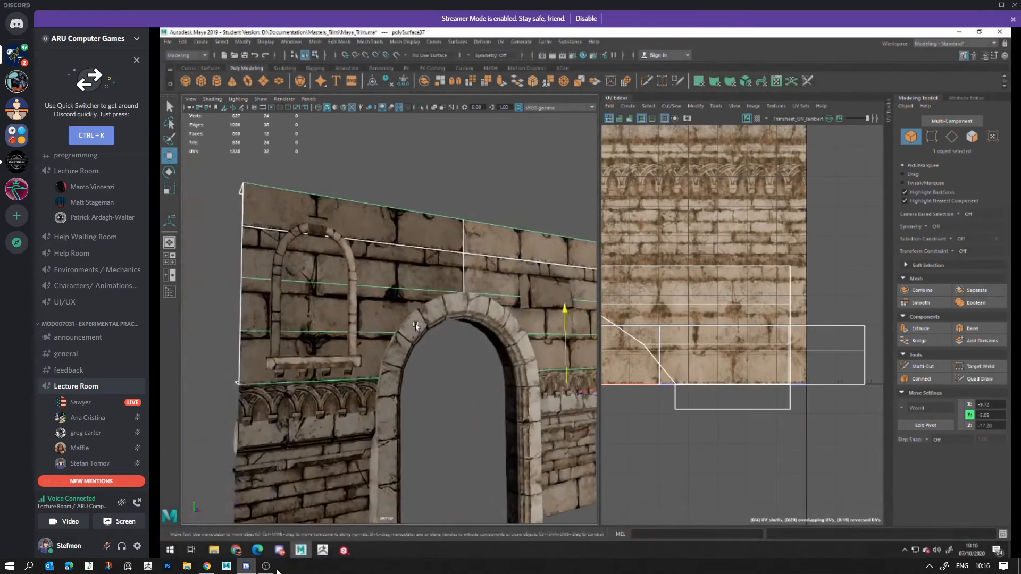
click(266, 566)
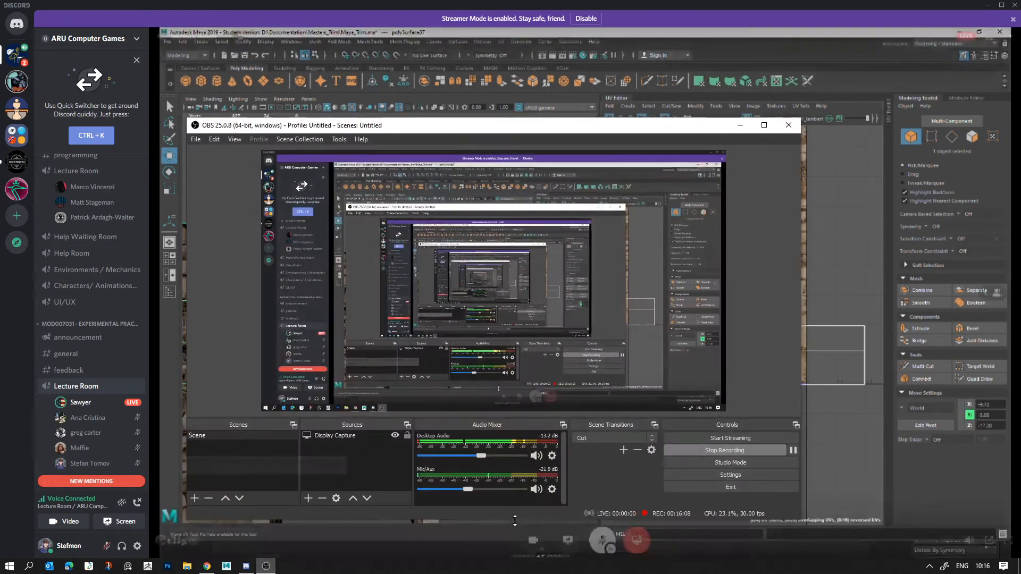
click(739, 125)
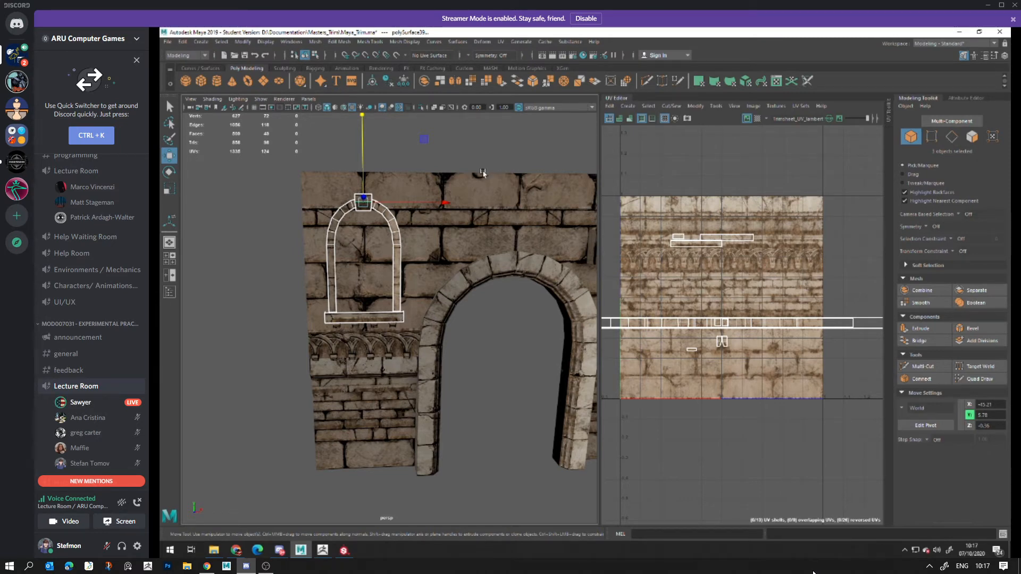
Select the small window frame and an arch stone in turn to inspect how their UVs sit on the trim sheet.
click(478, 153)
alt+drag(439, 260, 432, 329)
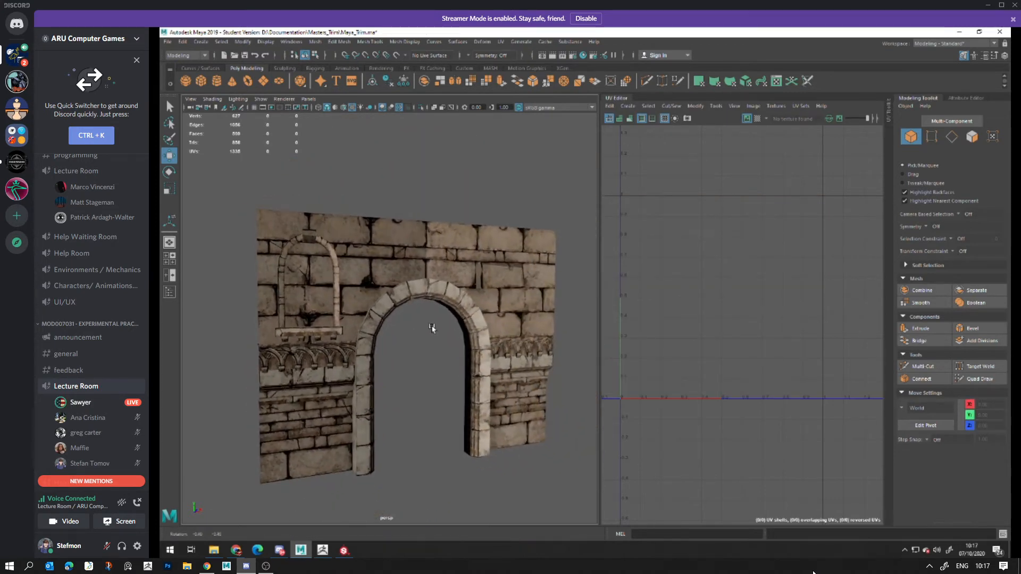
click(337, 286)
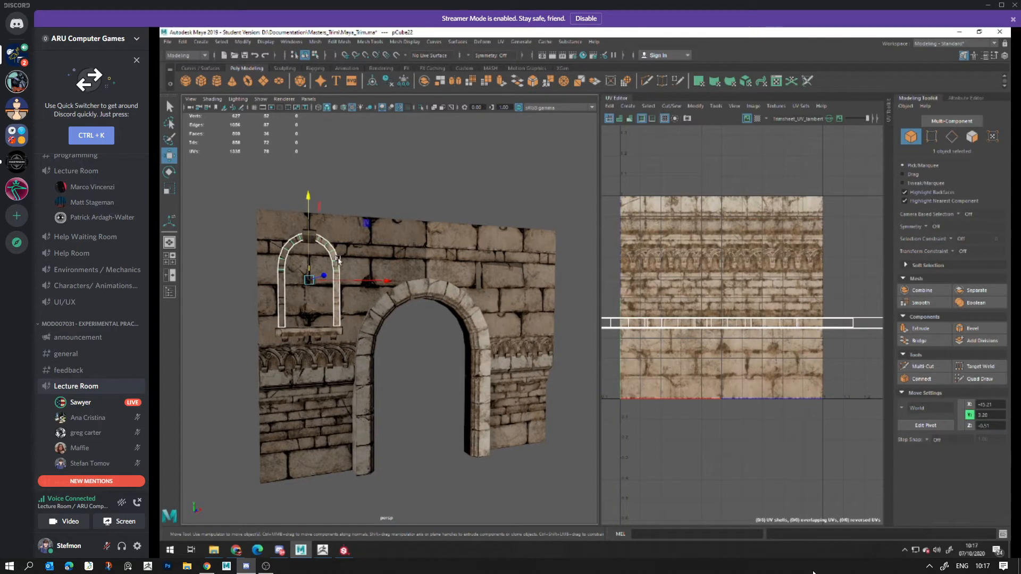
click(396, 315)
click(398, 383)
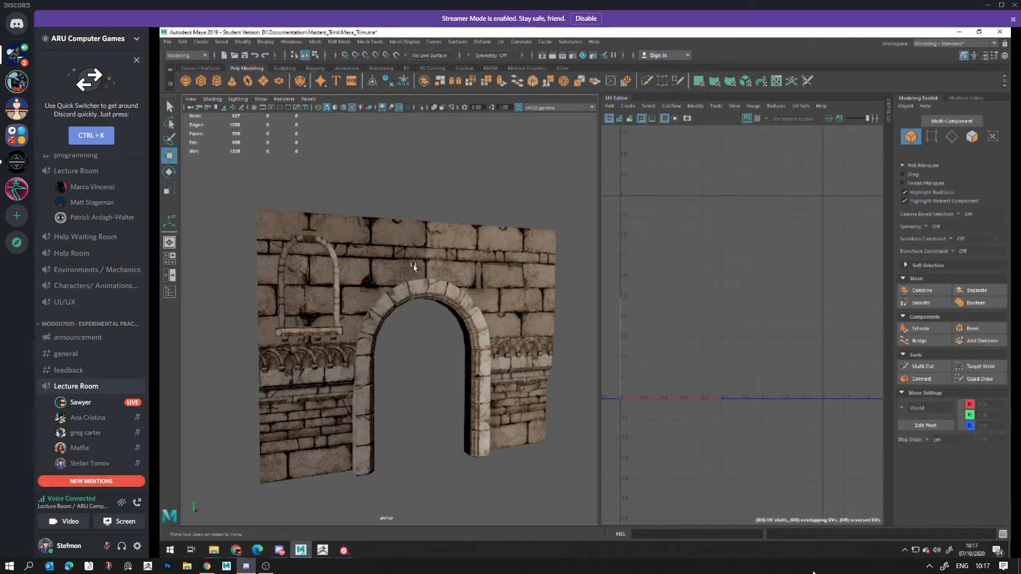
click(415, 269)
click(407, 293)
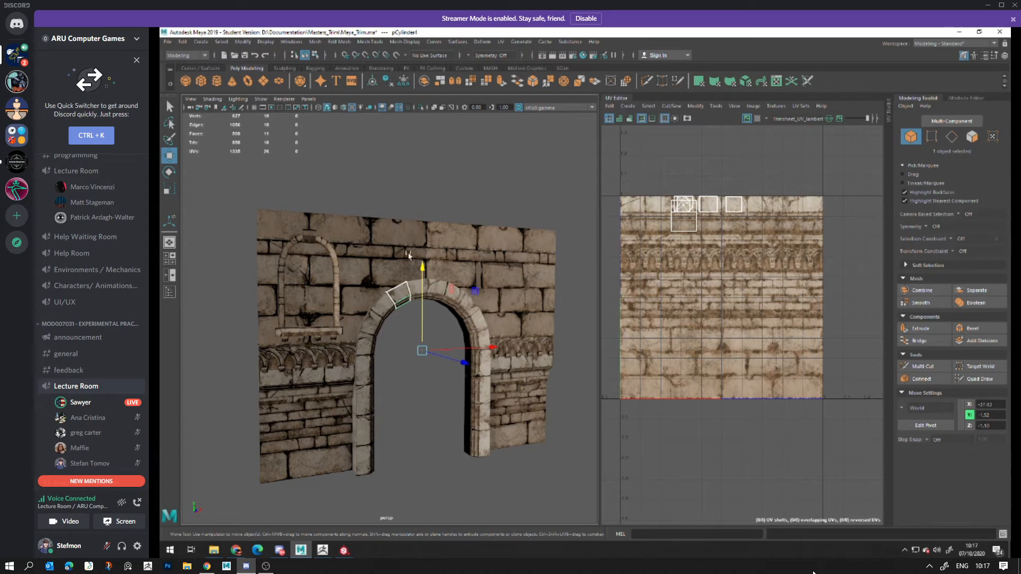
Select the stone block beneath the carved frieze beside the arch and inspect its depth and UV layout on the trim sheet.
alt+right_drag(468, 470, 540, 449)
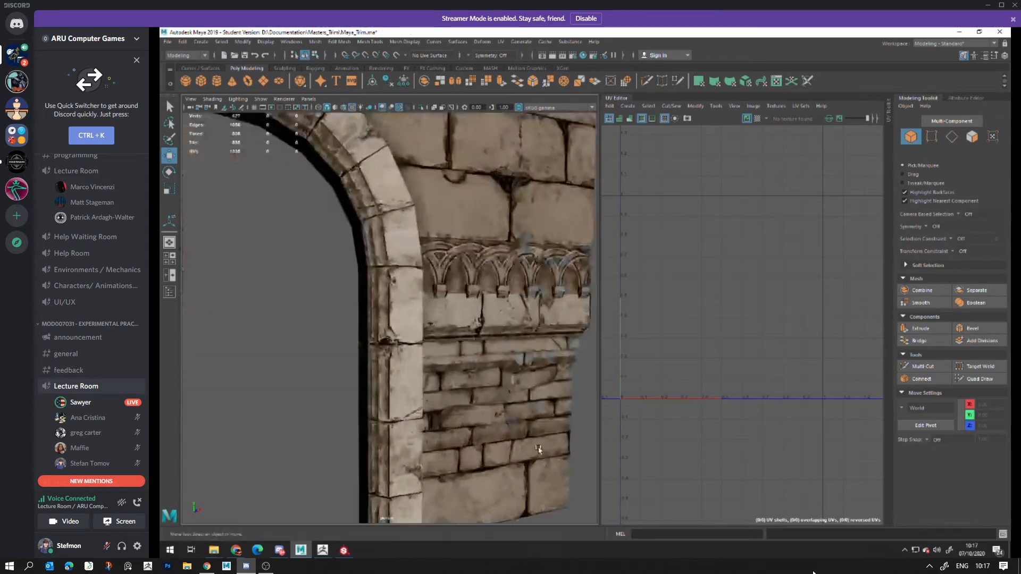
alt+drag(540, 448, 465, 398)
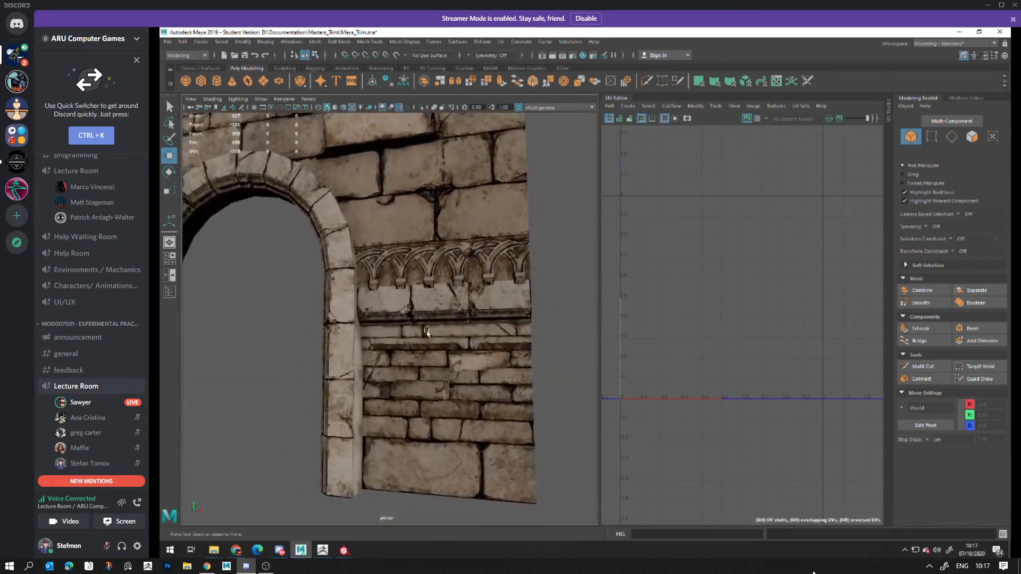
click(417, 314)
alt+right_drag(418, 314, 453, 284)
alt+drag(490, 288, 521, 306)
alt+right_drag(521, 306, 462, 362)
alt+middle_drag(557, 381, 494, 365)
alt+drag(495, 364, 502, 363)
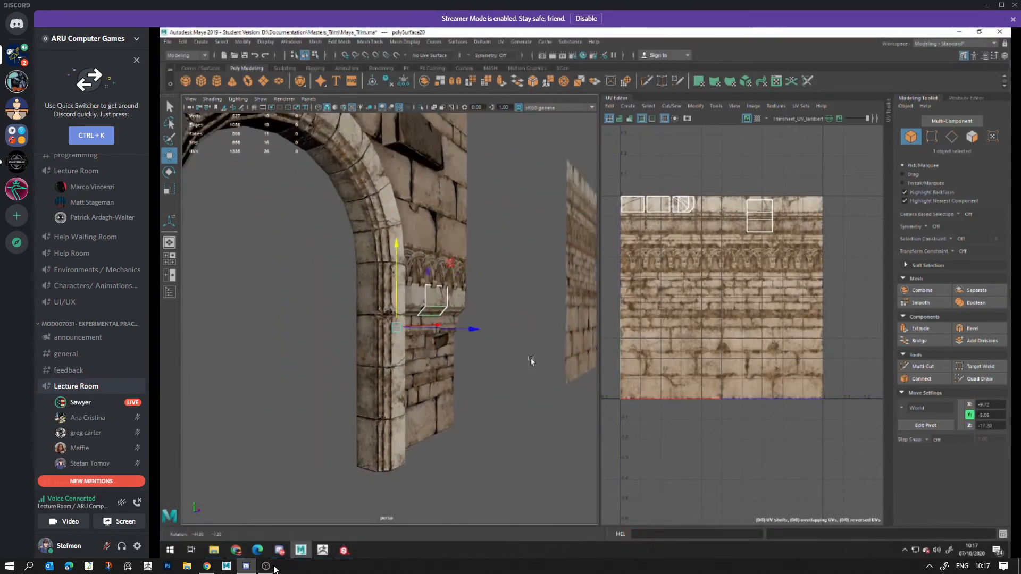
Unmute the Mic/Aux source in OBS for speaking and mute it again when finished, minimising OBS each time.
click(266, 566)
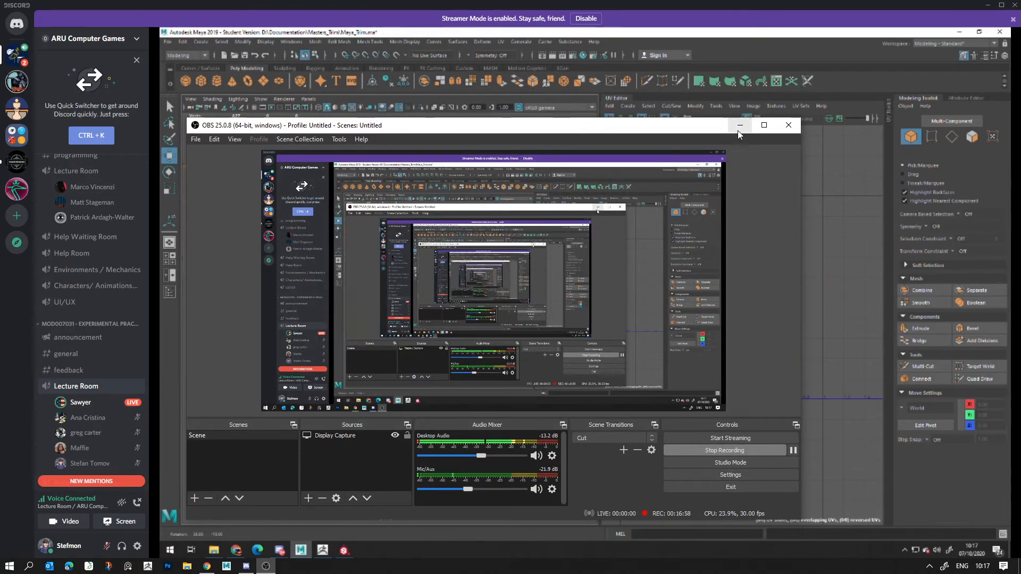
click(739, 125)
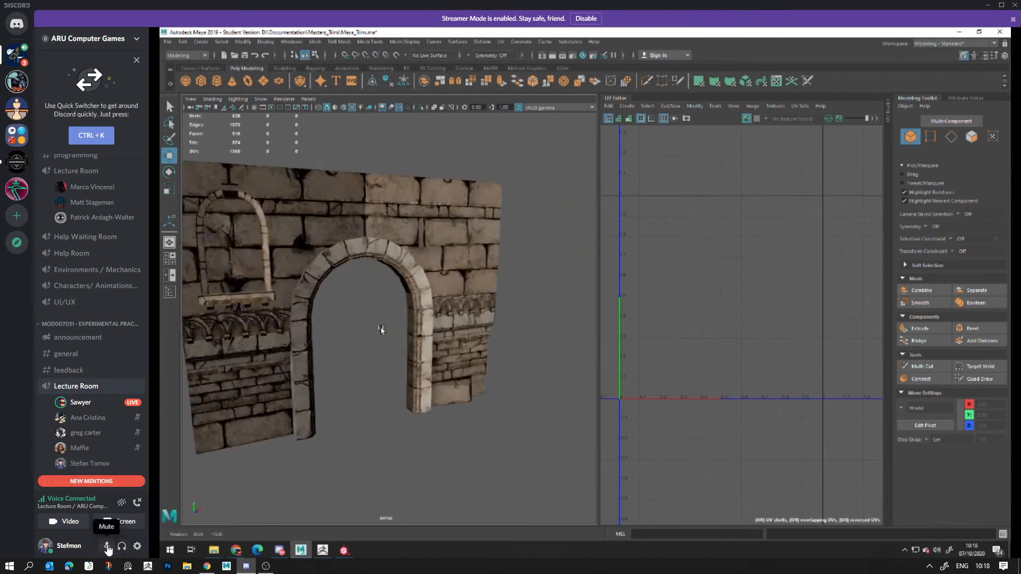
click(266, 566)
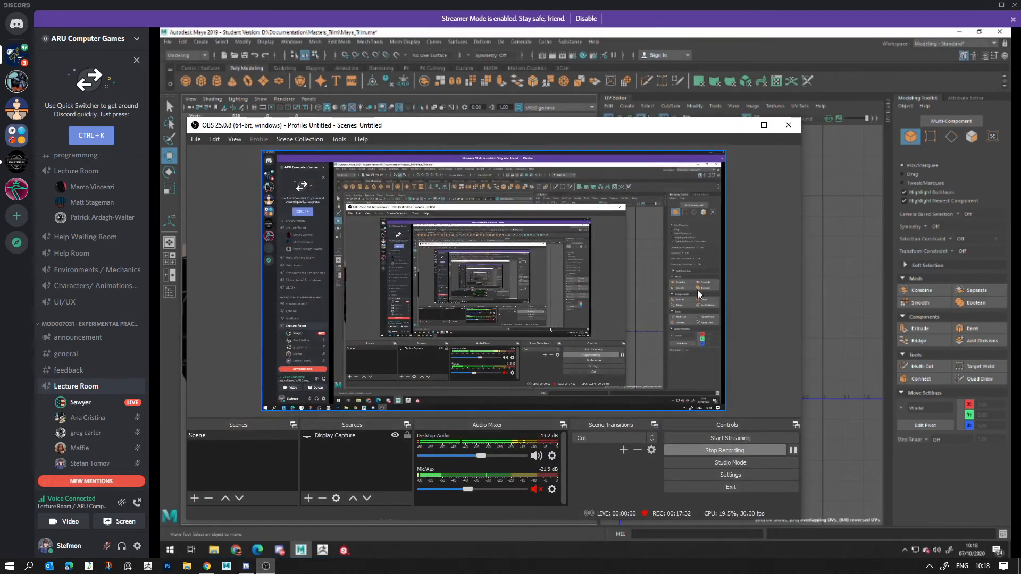
click(740, 124)
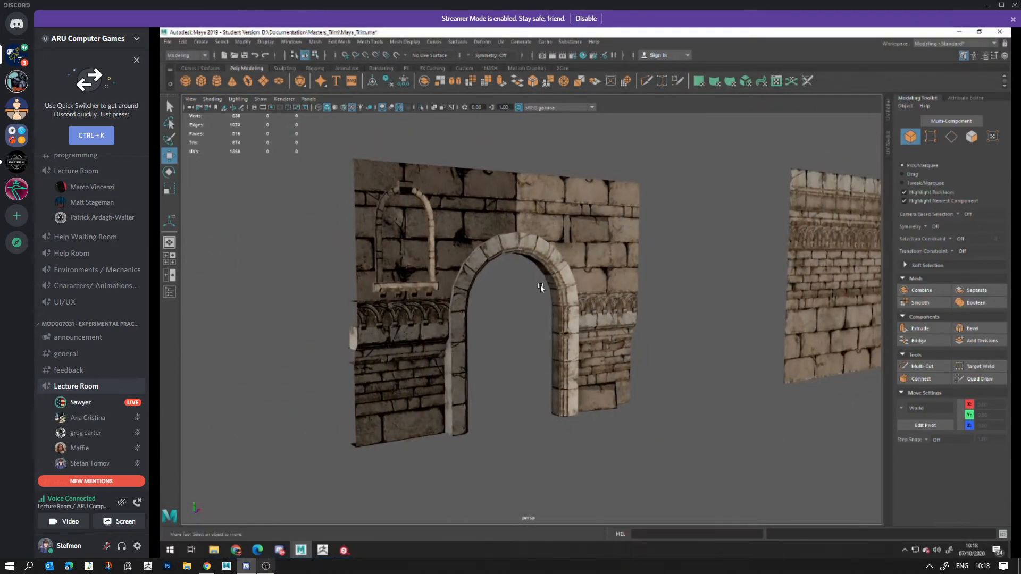
Unmute the Mic/Aux source in OBS and the microphone in Discord.
click(267, 567)
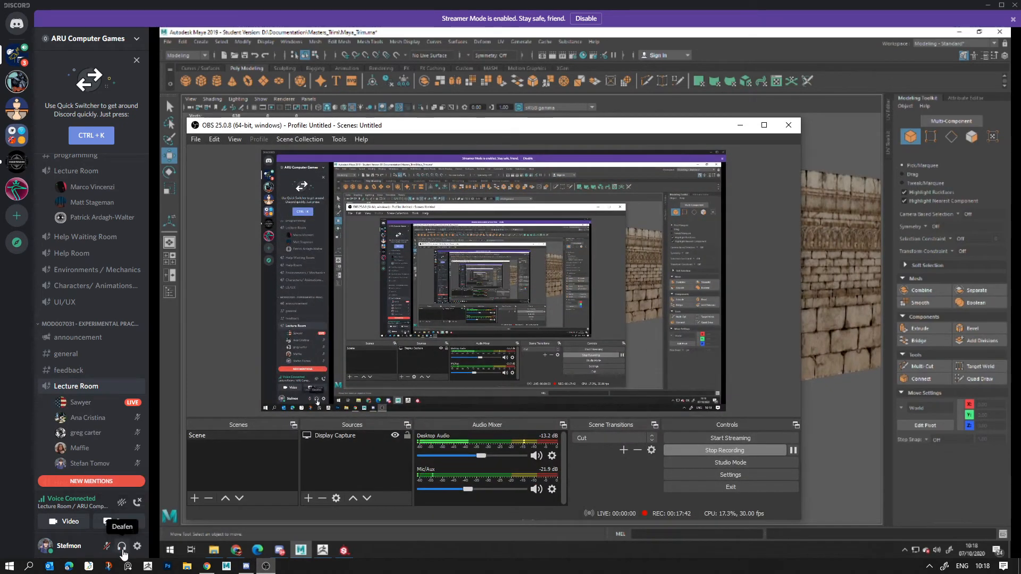
click(107, 546)
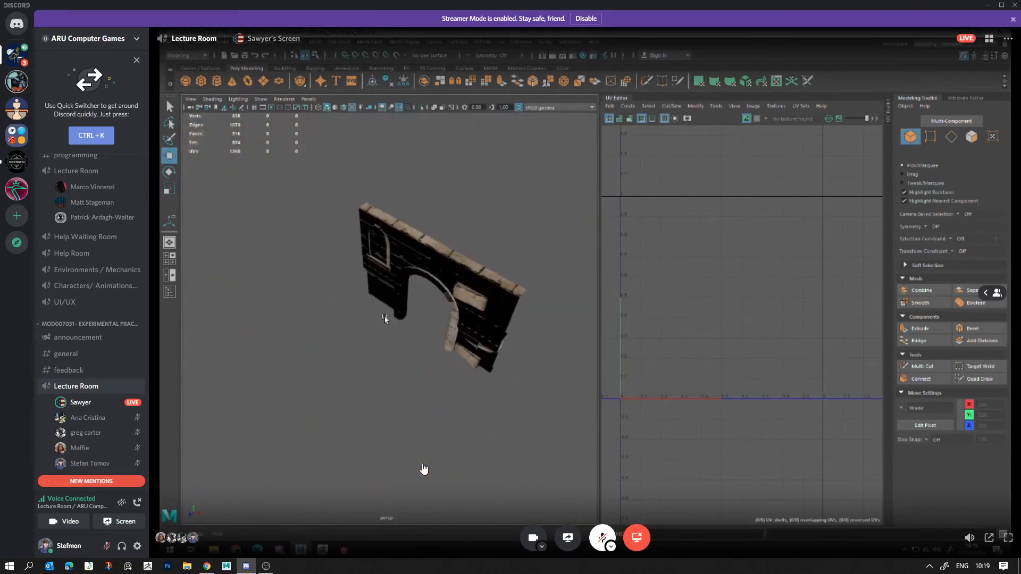
click(107, 547)
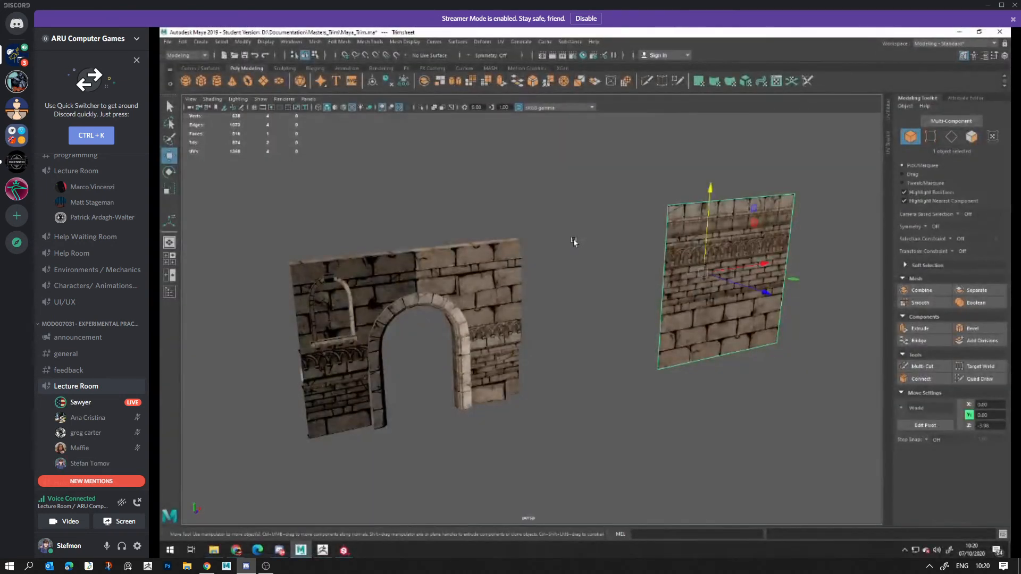
Mute the Mic/Aux source in OBS and the microphone in Discord.
mouse_move(616, 361)
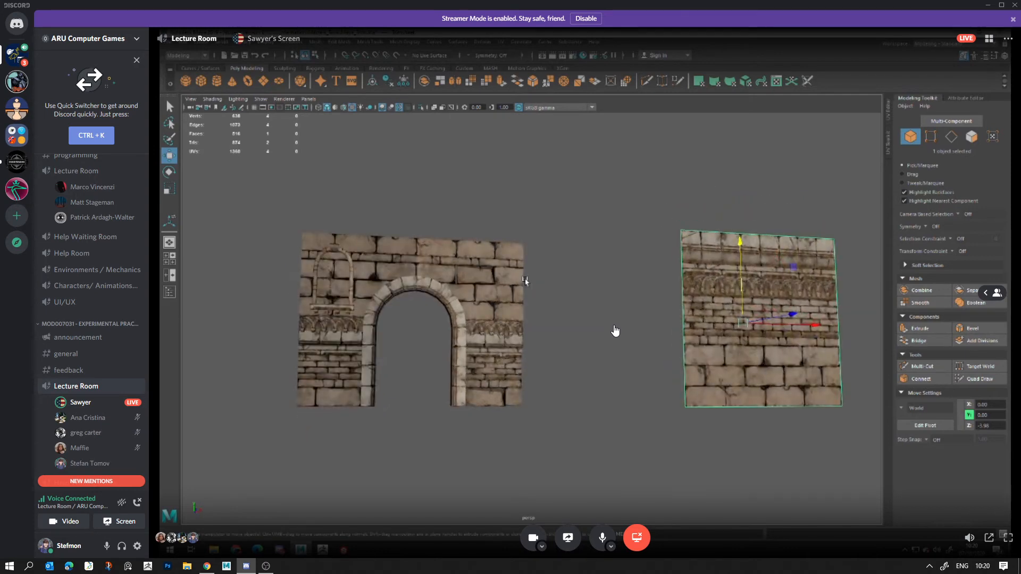
click(266, 566)
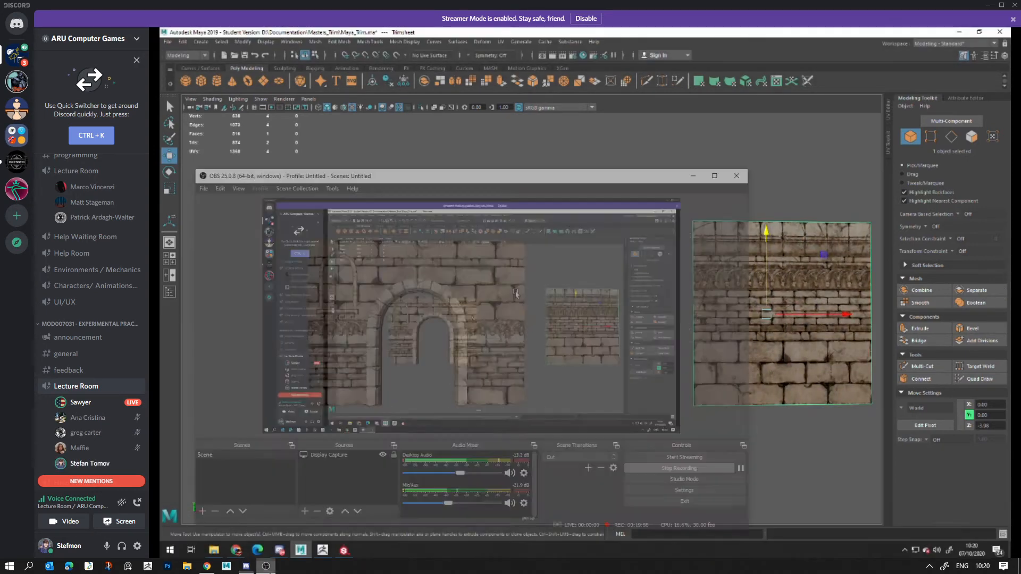
click(536, 488)
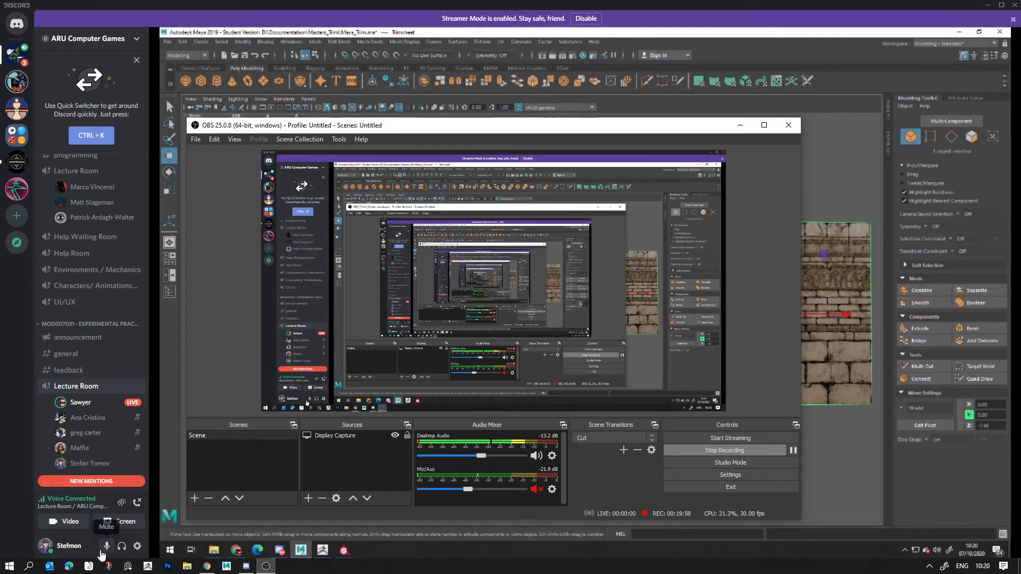
click(107, 547)
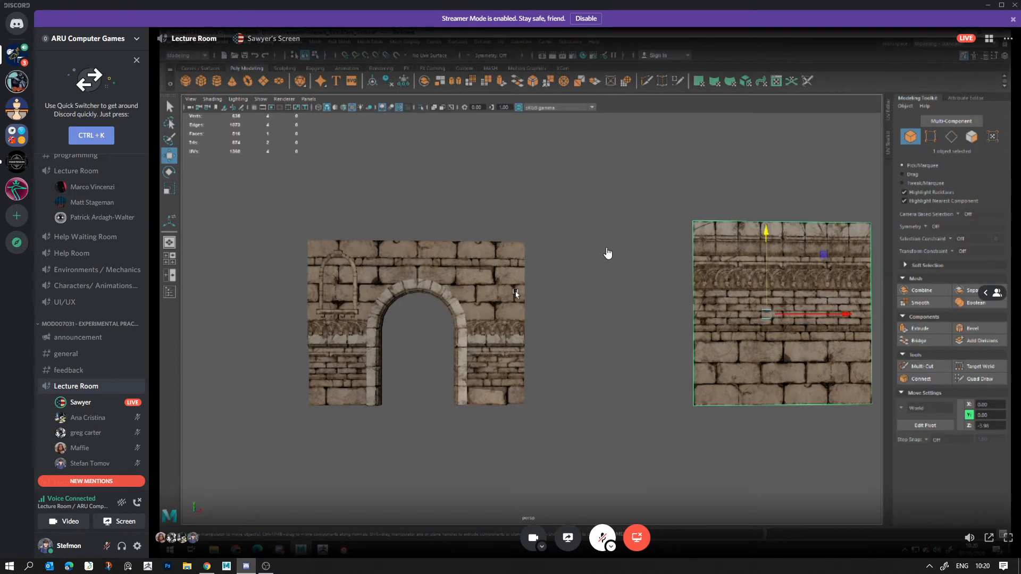
Unmute the Discord microphone and the OBS Mic/Aux source, and minimise OBS.
click(106, 547)
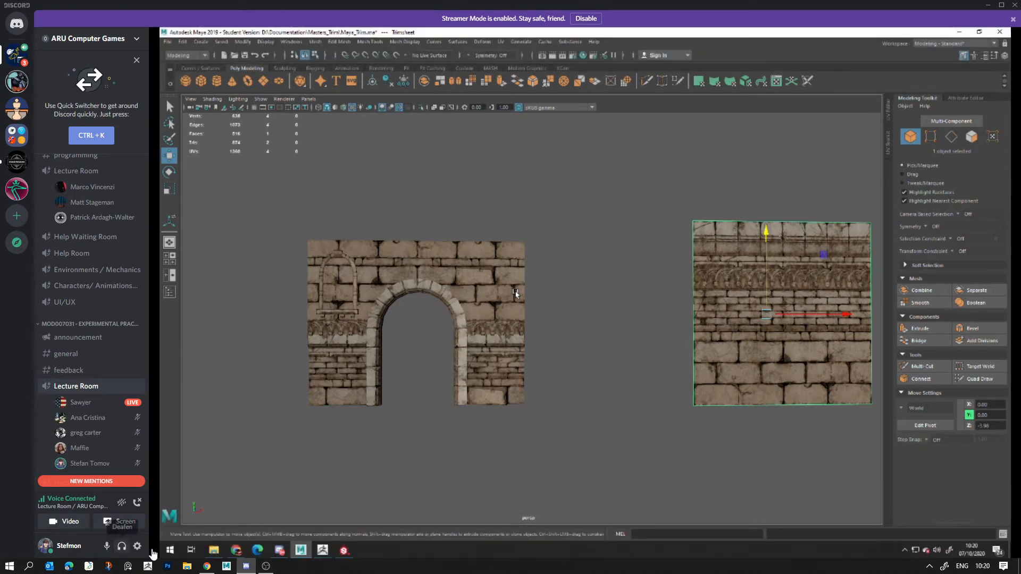
click(265, 566)
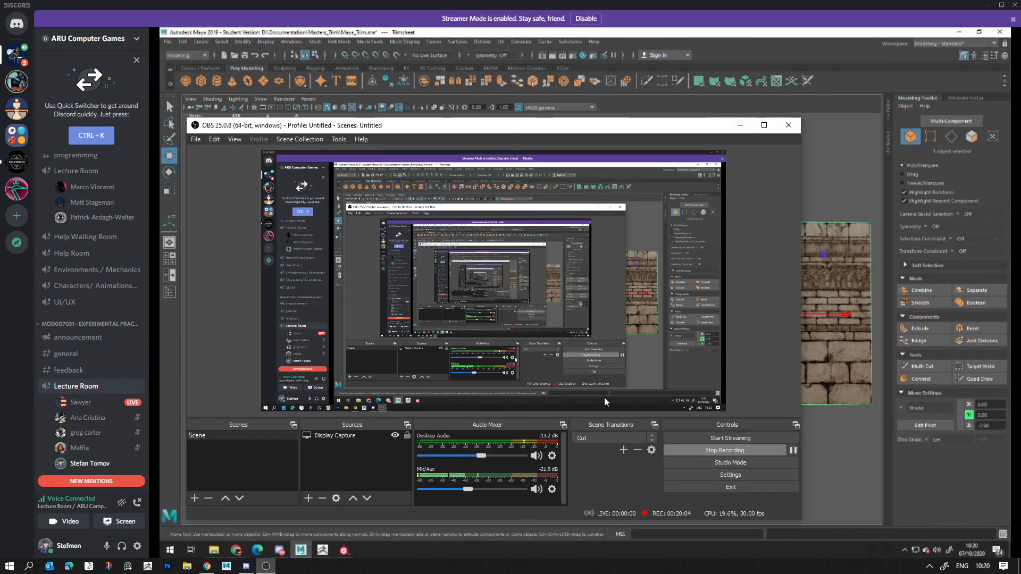
click(741, 125)
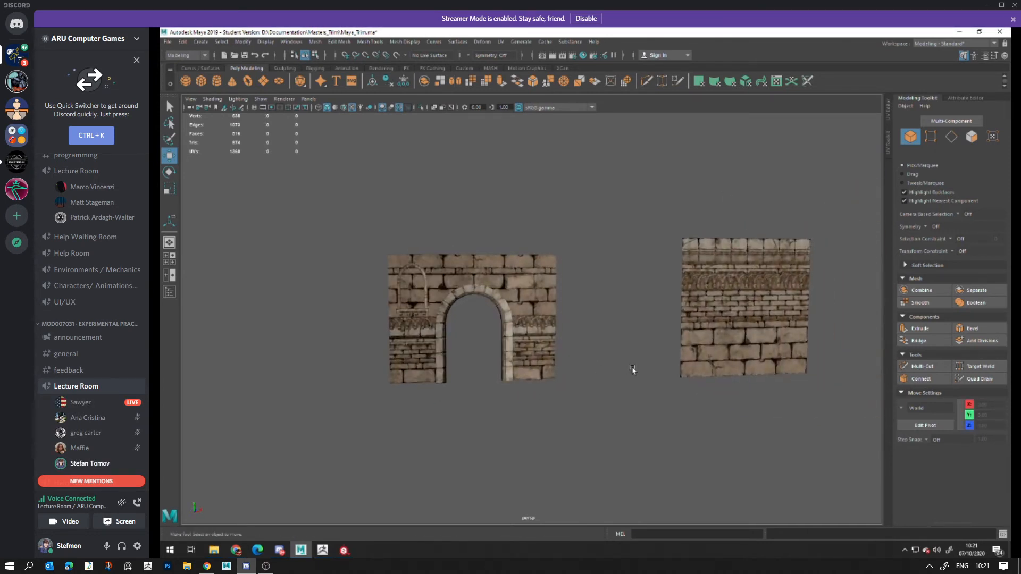
Mute the OBS Mic/Aux source and the Discord microphone while the arch wall and trim sheet plane are shared.
mouse_move(704, 123)
mouse_move(645, 132)
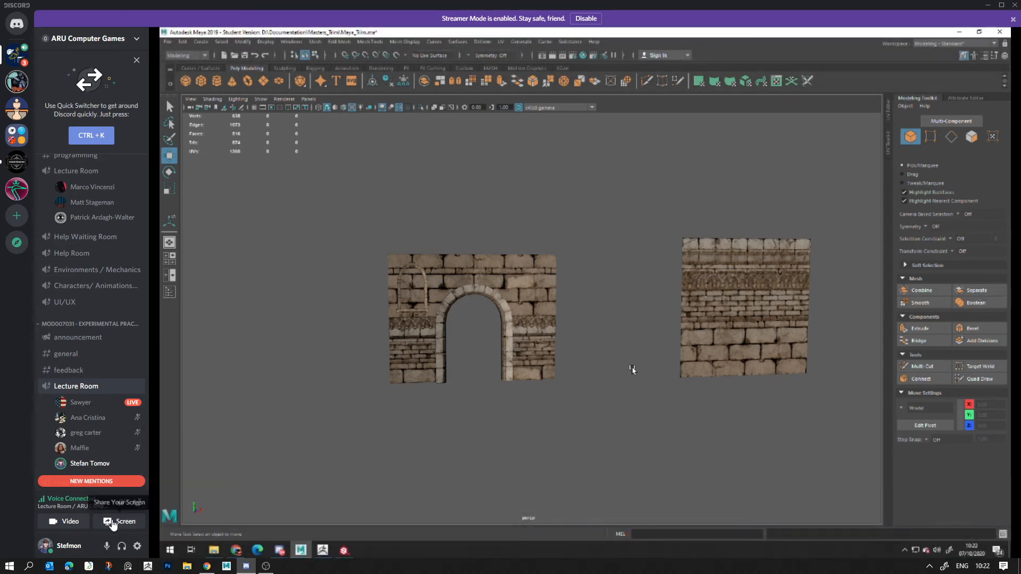
click(266, 566)
click(538, 491)
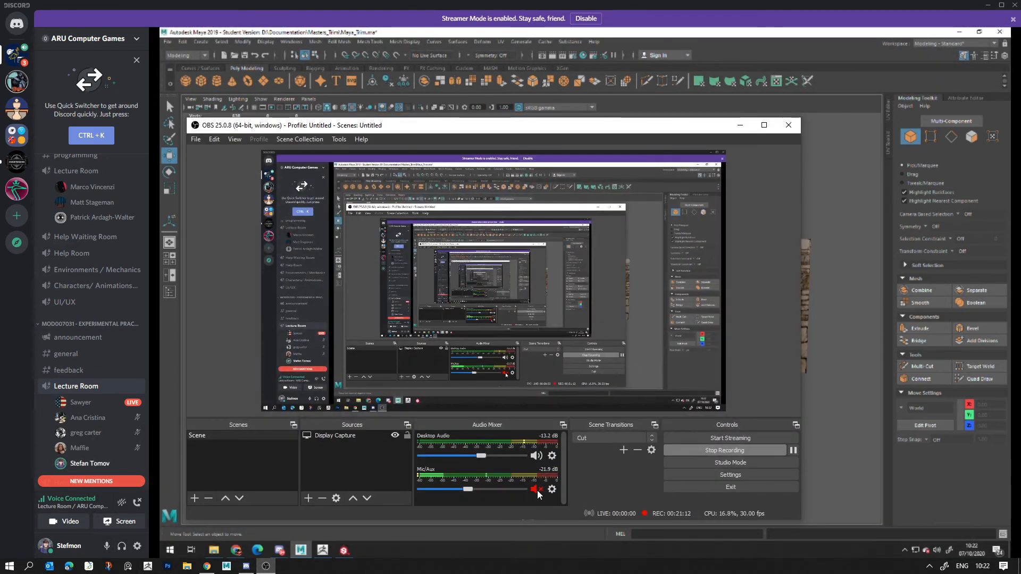
click(108, 548)
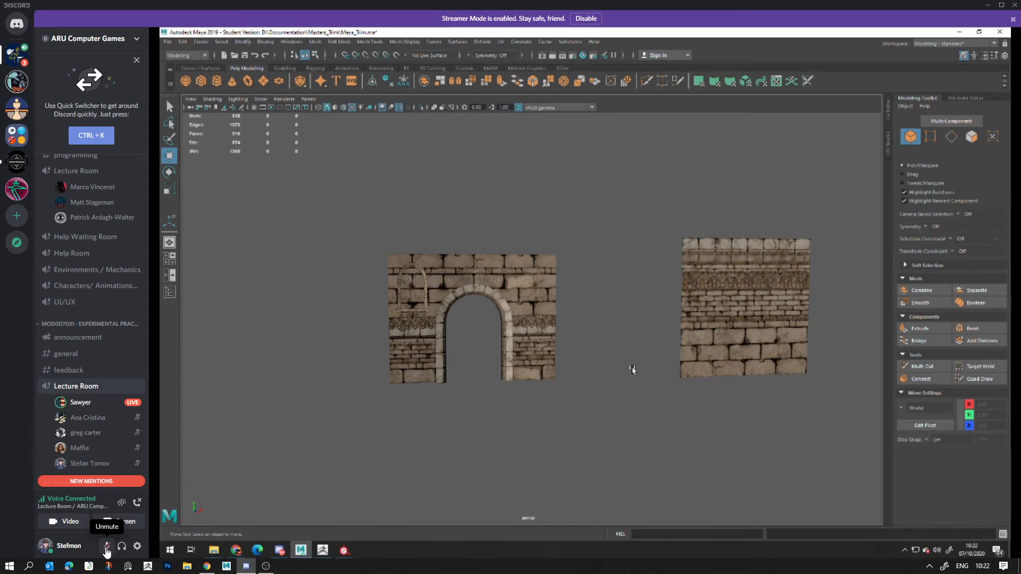
Unmute the Discord microphone and the Mic/Aux source in OBS, and minimise OBS.
click(106, 548)
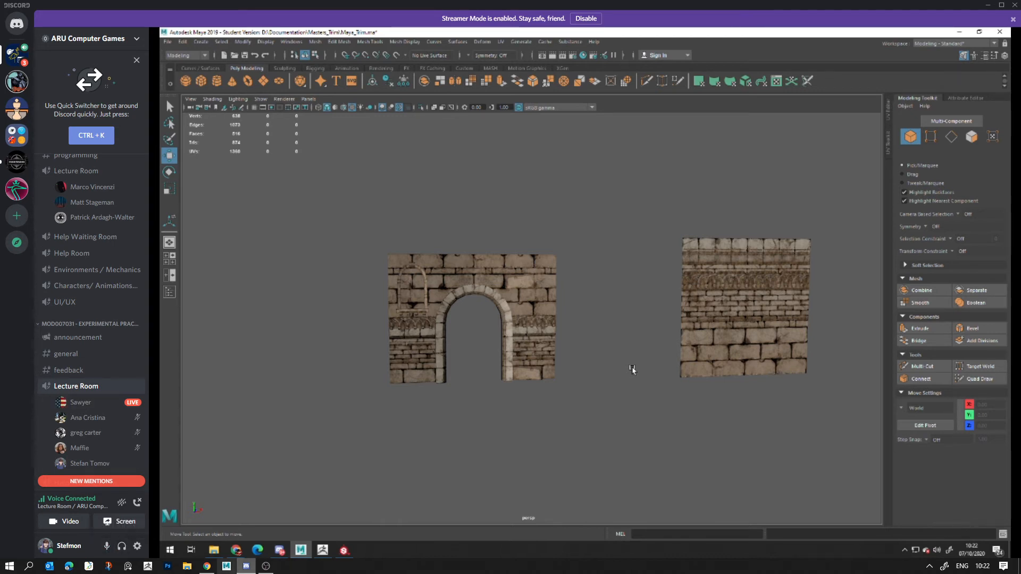
click(266, 566)
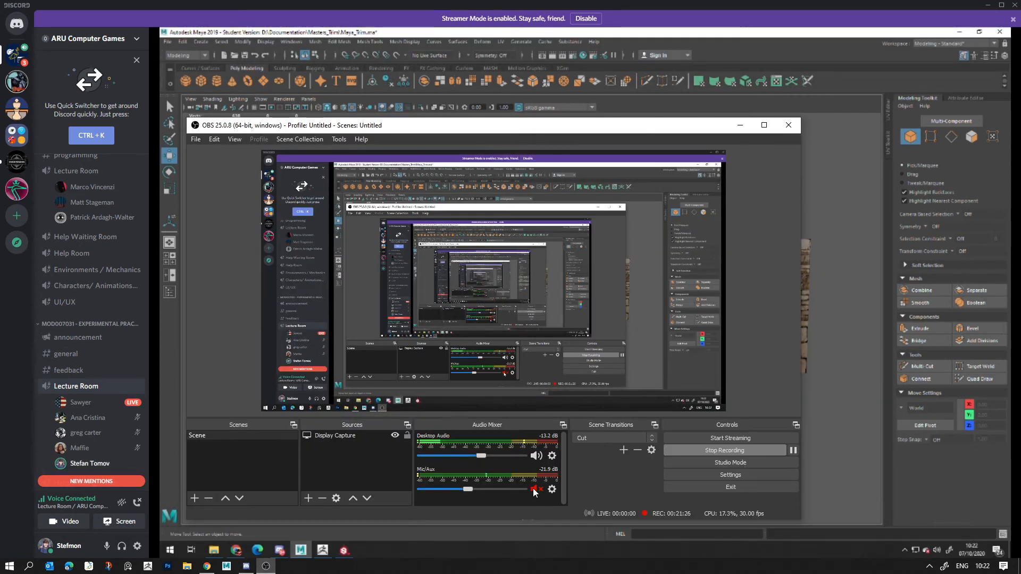
click(740, 124)
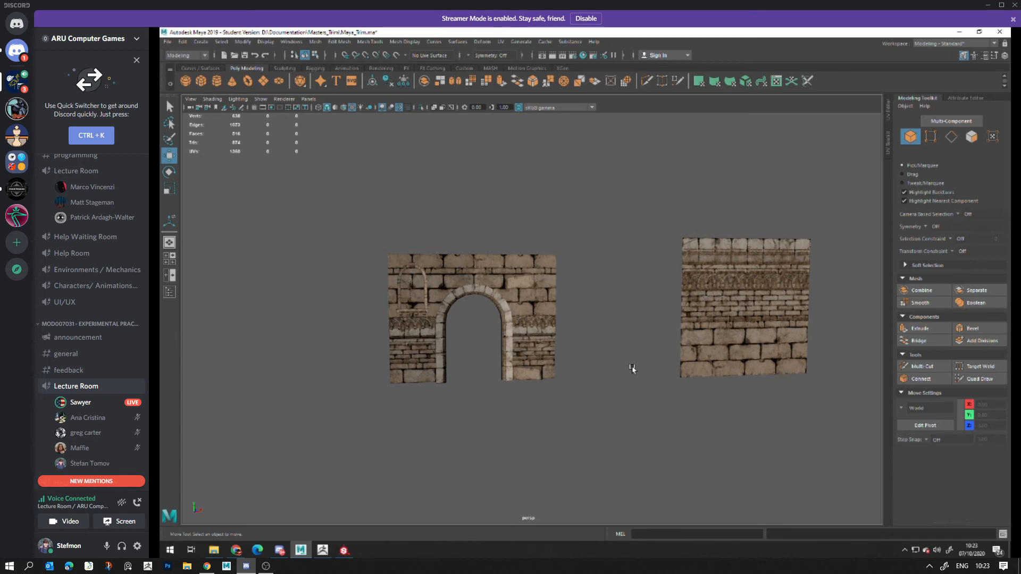
click(266, 566)
click(266, 567)
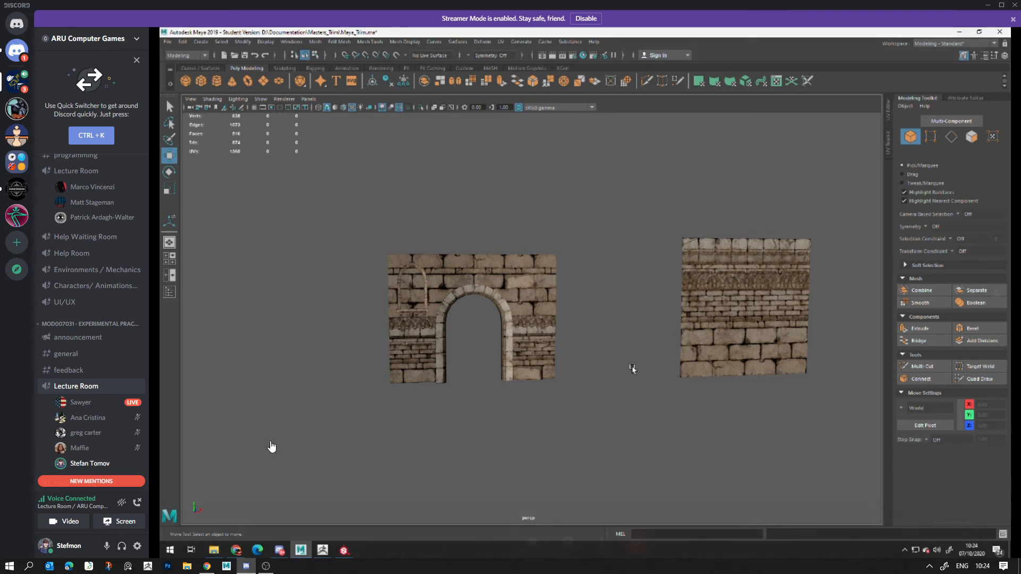
mouse_move(272, 447)
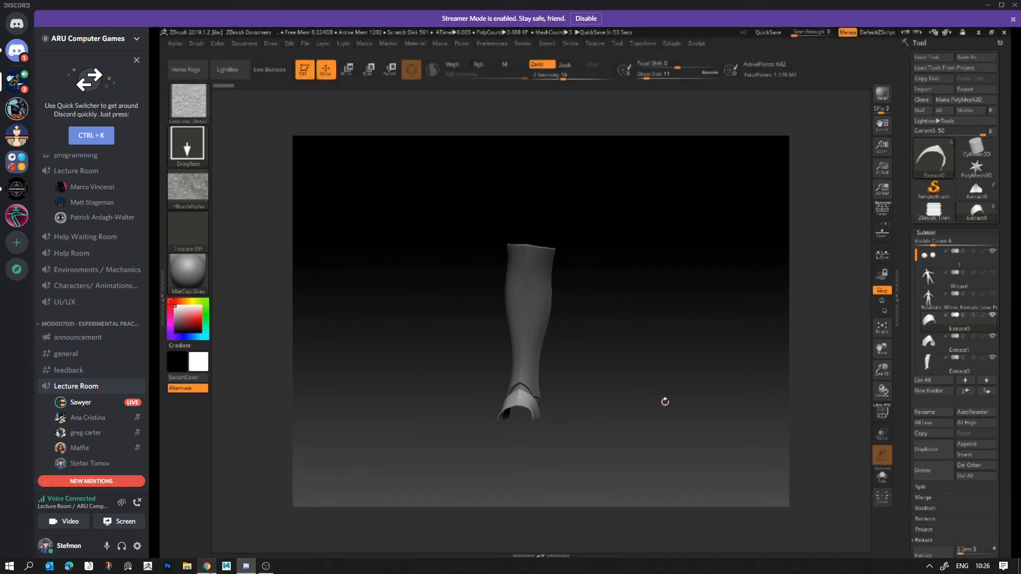
mouse_move(207, 567)
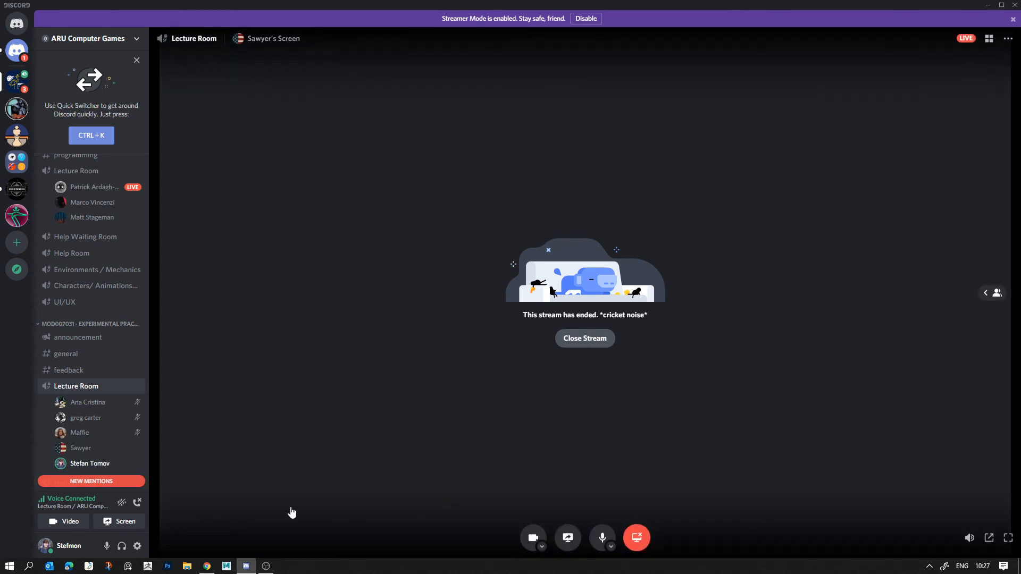
Close the ended Discord stream and its feedback prompt, and switch to OBS.
click(568, 339)
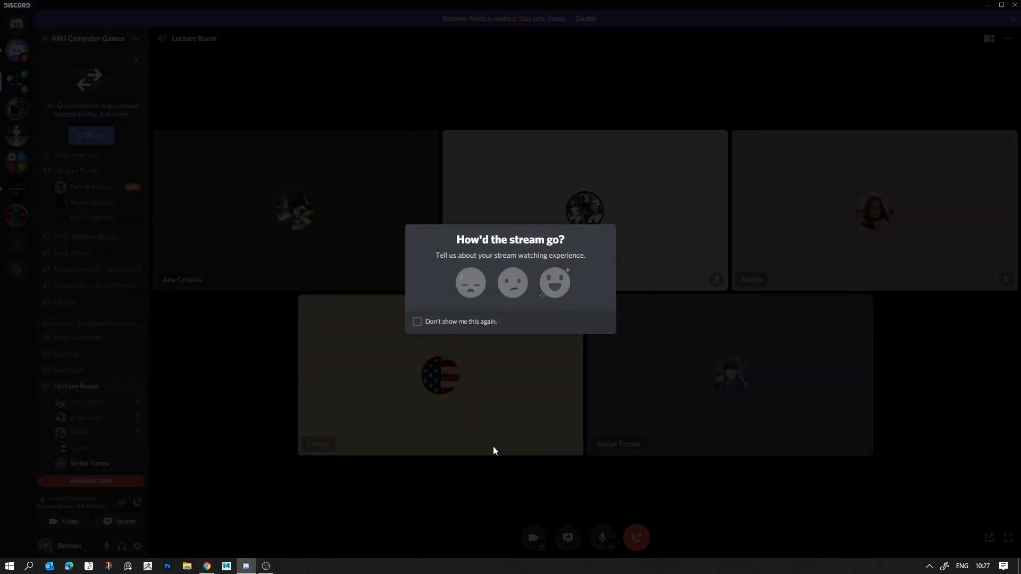
click(493, 450)
click(266, 567)
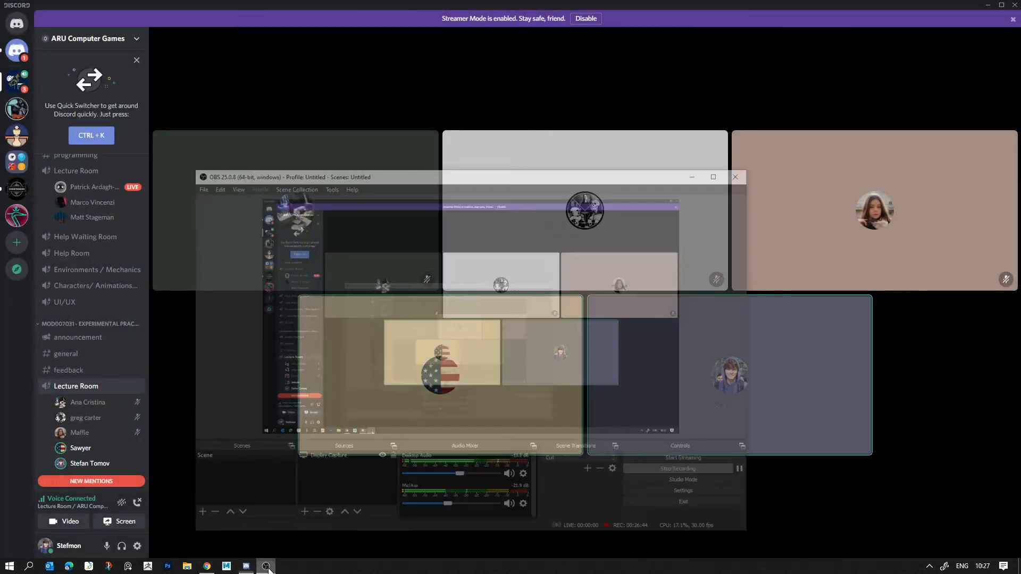